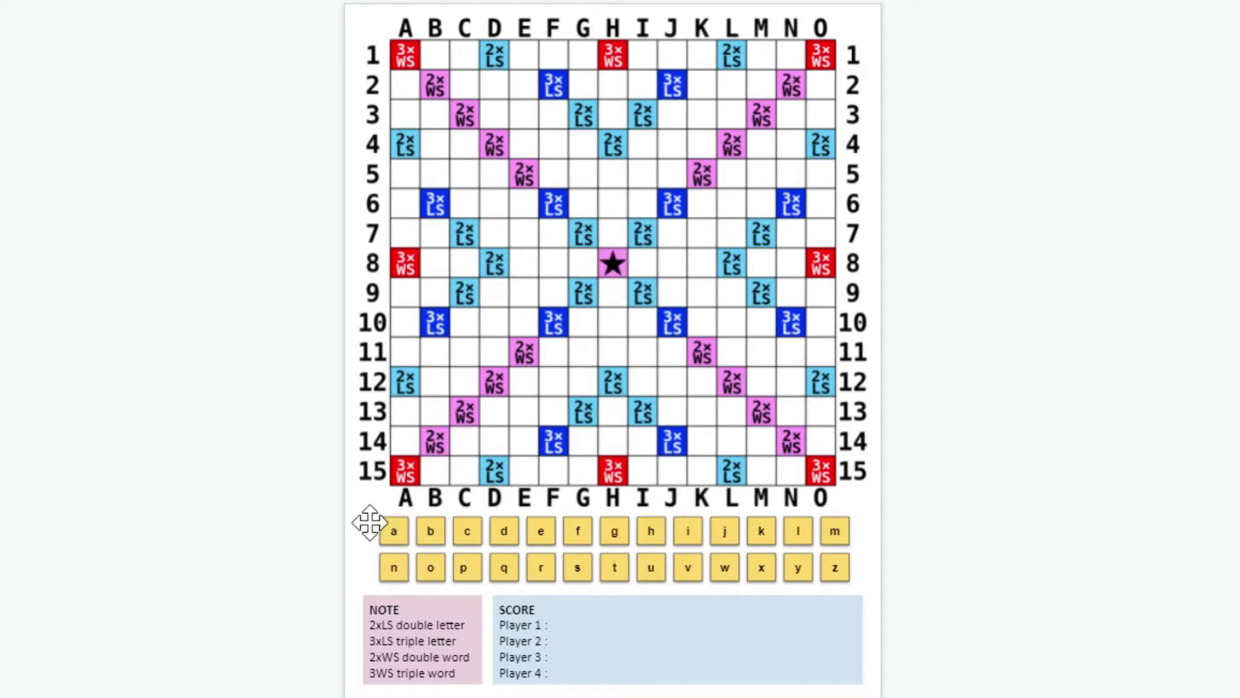
Step: Duplicate the a tile from the alphabet rack and place the copy on G8
left_click(395, 526)
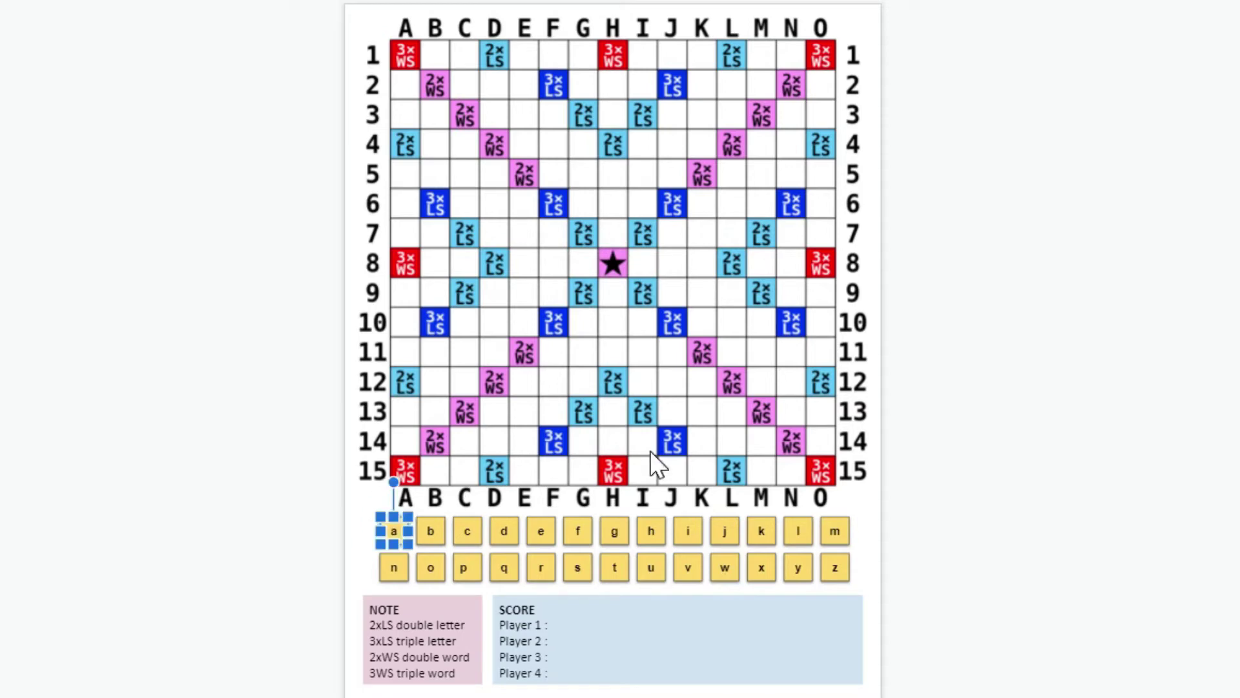
key("ctrl+d")
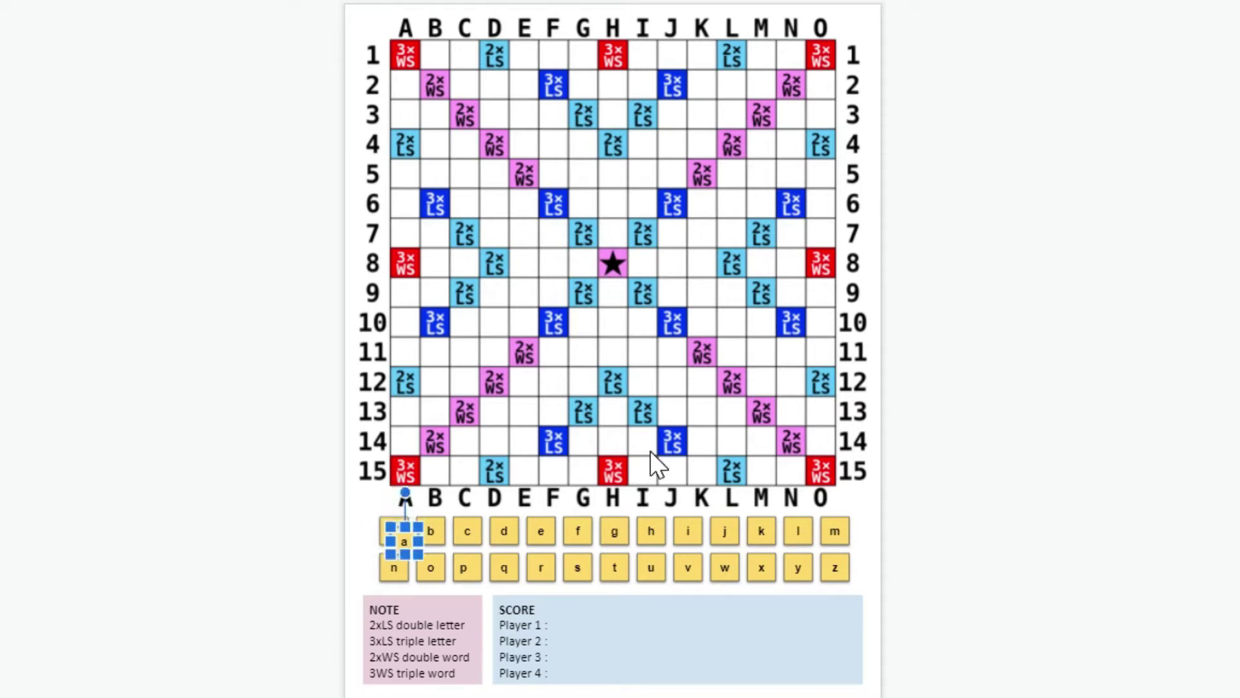
key("Up")
key("Up")
key("Up")
key("Up")
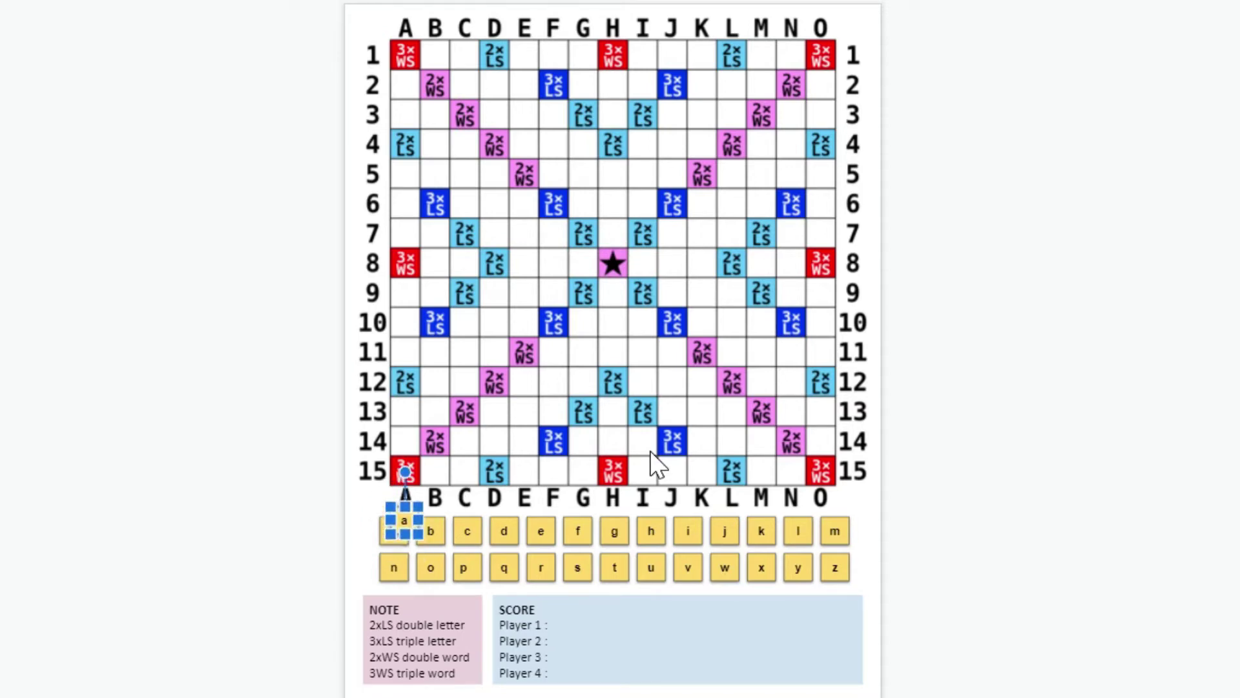
key("Up")
key("Up")
key("Up")
key("Up")
key("Up")
key("Up")
key("Up")
key("Up")
key("Up")
key("Up")
key("Up")
key("Up")
key("Up")
key("Up")
key("Up")
key("Up")
key("Up")
key("Up")
key("Up")
key("Up")
key("Right")
key("Right")
key("Right")
key("Up")
key("Up")
key("Up")
key("Up")
key("Up")
key("Up")
key("Up")
key("Up")
key("Up")
key("Up")
key("Up")
key("Up")
key("Up")
key("Up")
key("Up")
key("Up")
key("Up")
key("Up")
key("Up")
key("Up")
key("Right")
key("Right")
key("Right")
key("Right")
key("Right")
key("Right")
key("Right")
key("Right")
key("Right")
key("Right")
key("Right")
key("Right")
key("Right")
key("Right")
key("Right")
key("Right")
key("Right")
key("Right")
key("Right")
key("Right")
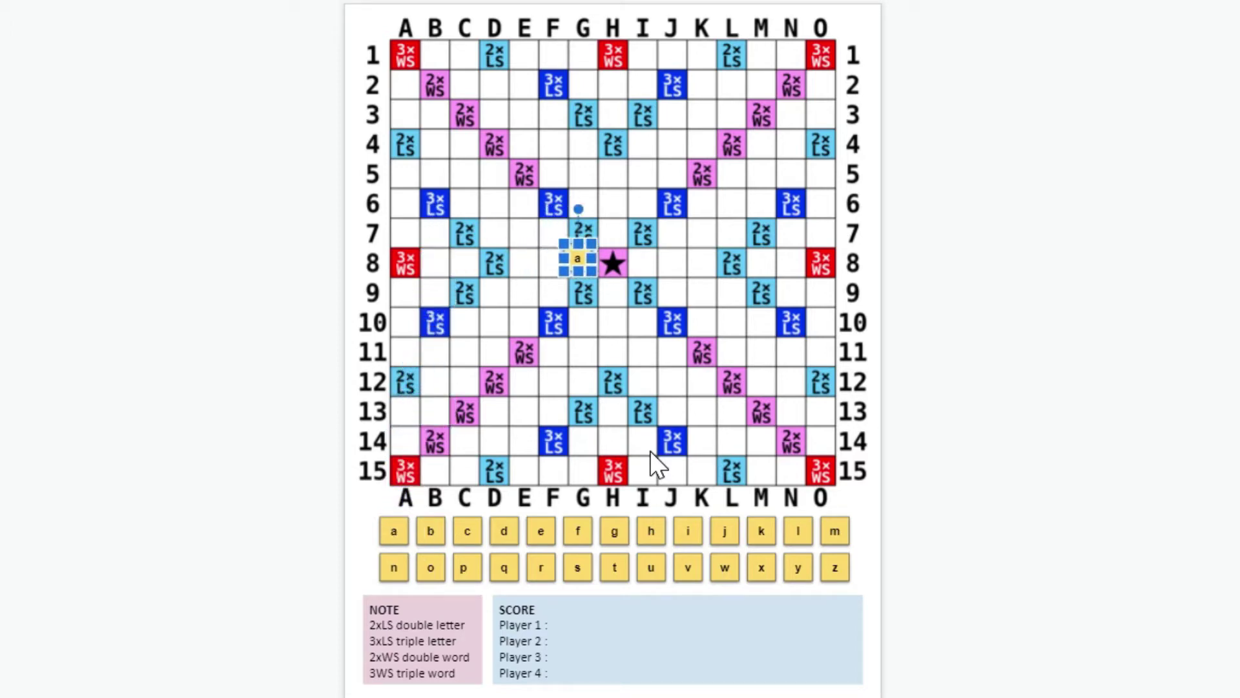
Step: Add the next tiles along row 8, ending with a g tile on I8
key("ctrl+v")
left_click(616, 268)
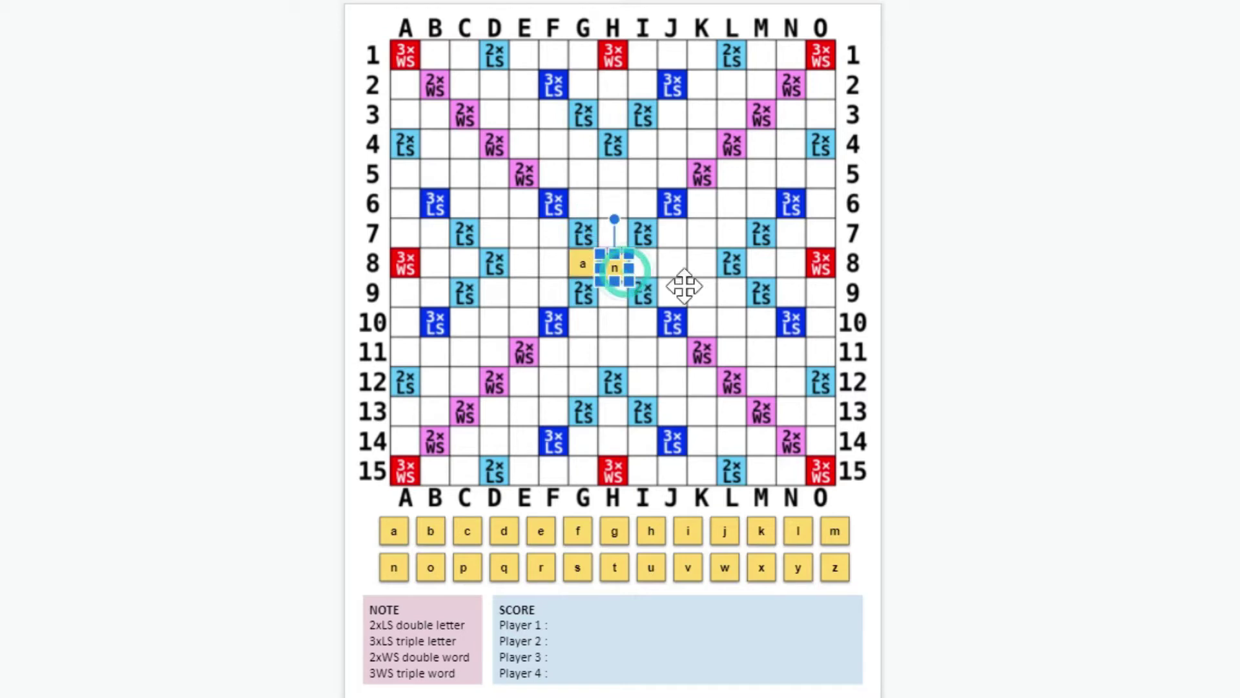
key("Right")
key("Right")
key("Right")
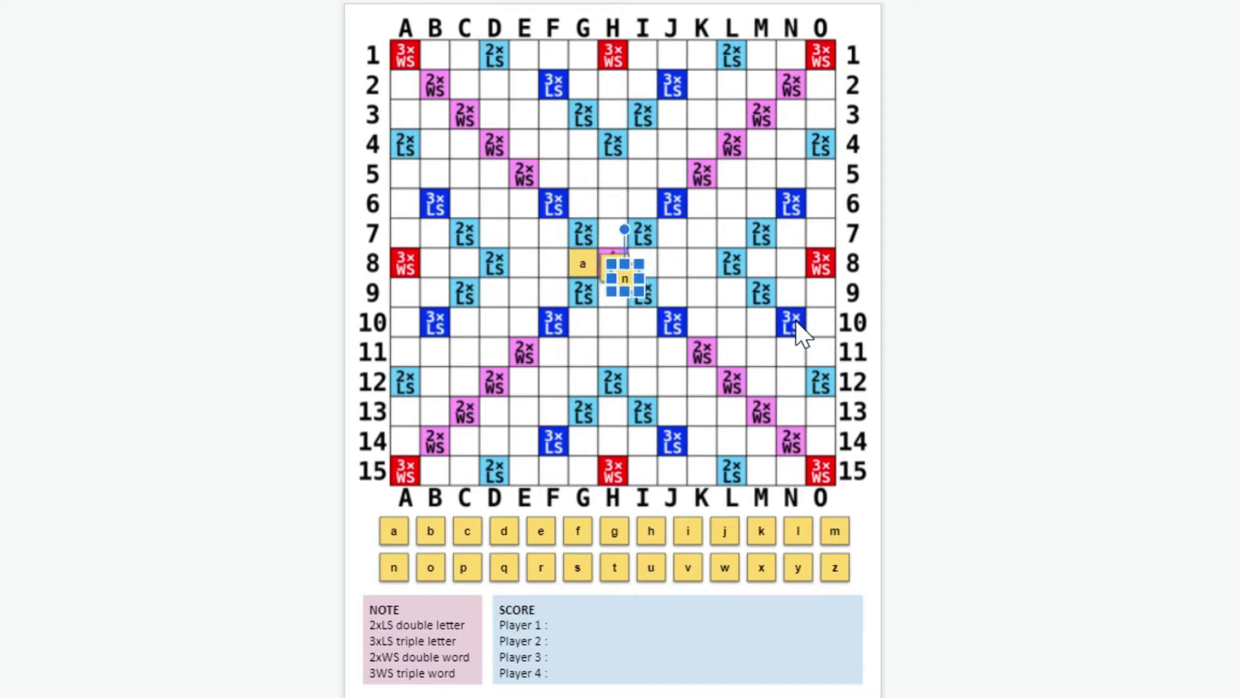
key("Up")
key("Up")
key("Up")
key("Right")
key("Right")
key("Right")
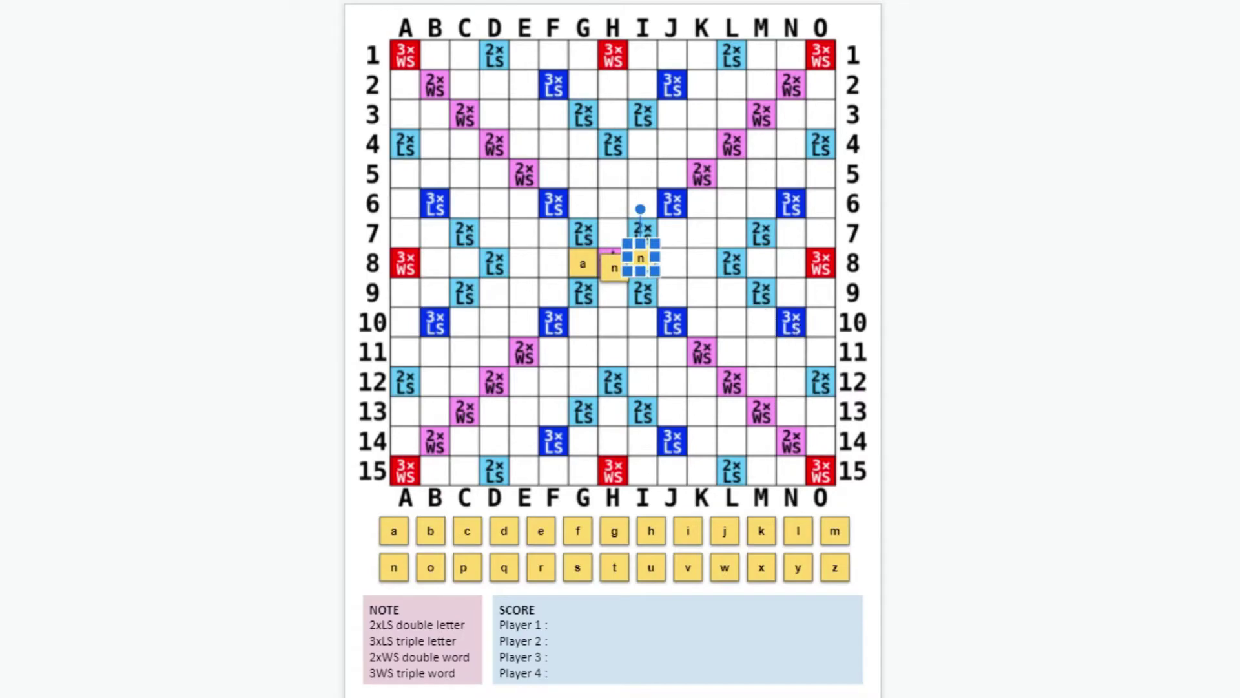
type("g")
left_click(553, 422)
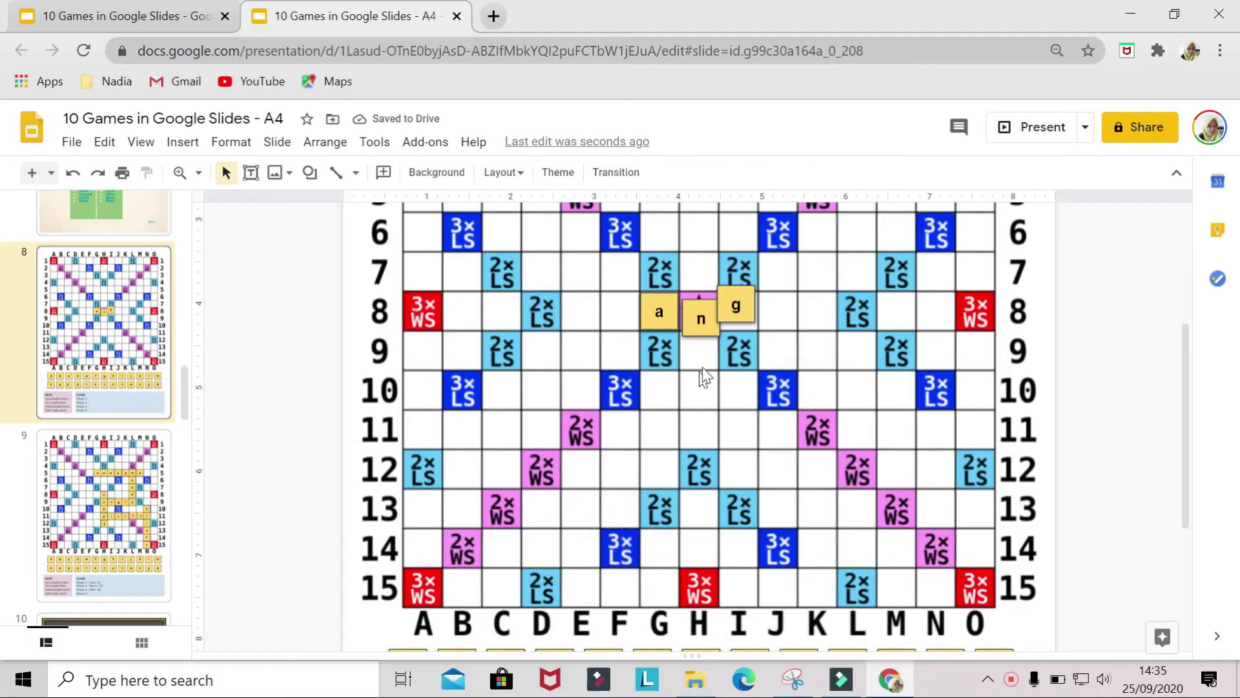
Step: Duplicate the g tile into r on J8 and y on K8, completing 'angry'
left_click(743, 288)
key("ctrl+d")
left_click_drag(739, 299, 819, 312)
type("r")
left_click(795, 291)
key("ctrl+d")
type("y")
left_click(884, 407)
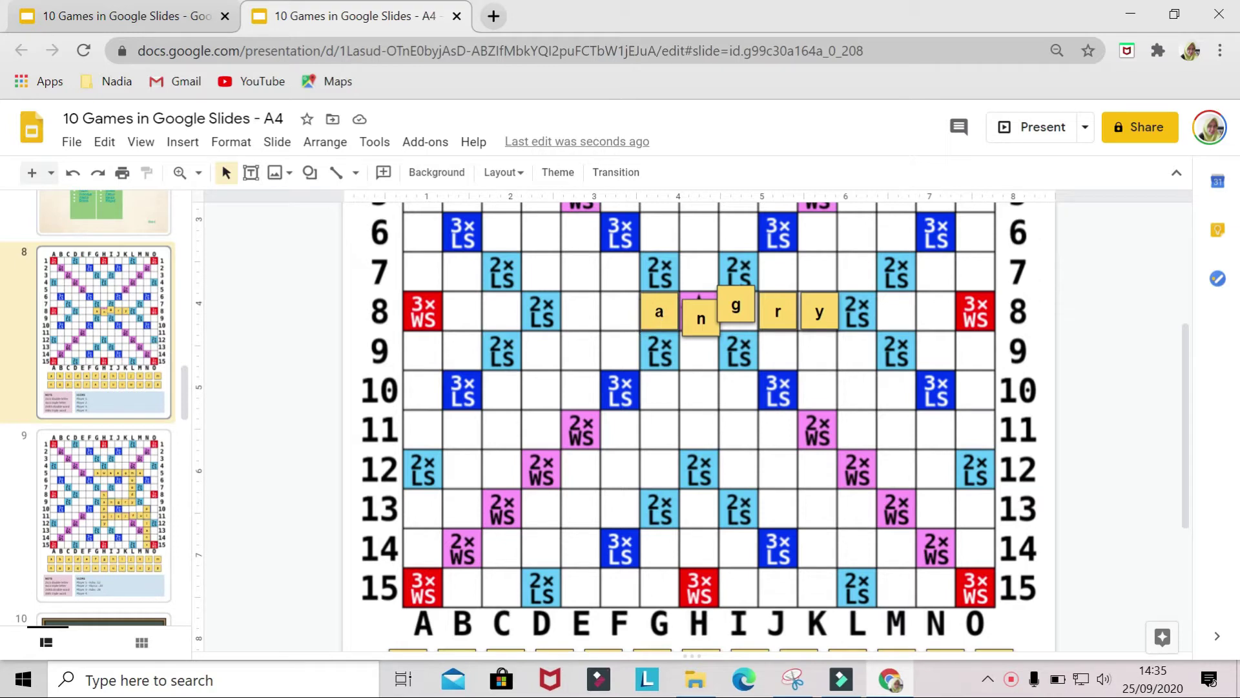
Step: Type 5 after 'Player 1 :' in the Scrabble SCORE box
left_click(665, 297)
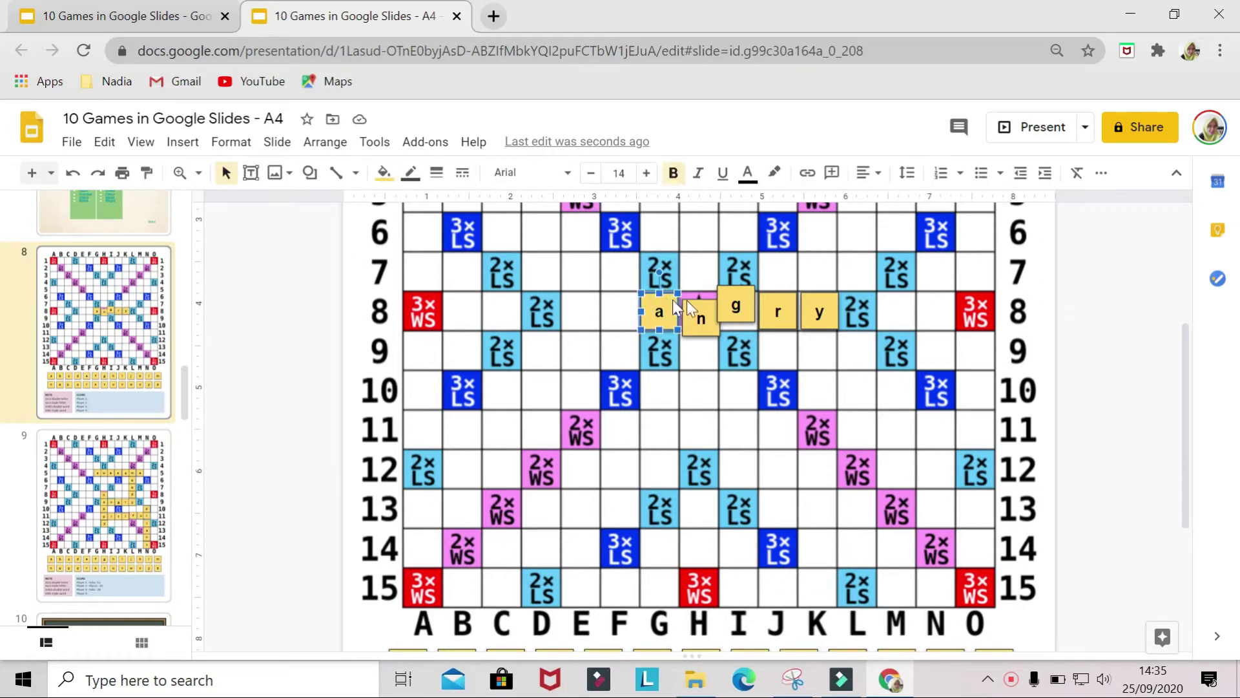
scroll(757, 430, "down", 4)
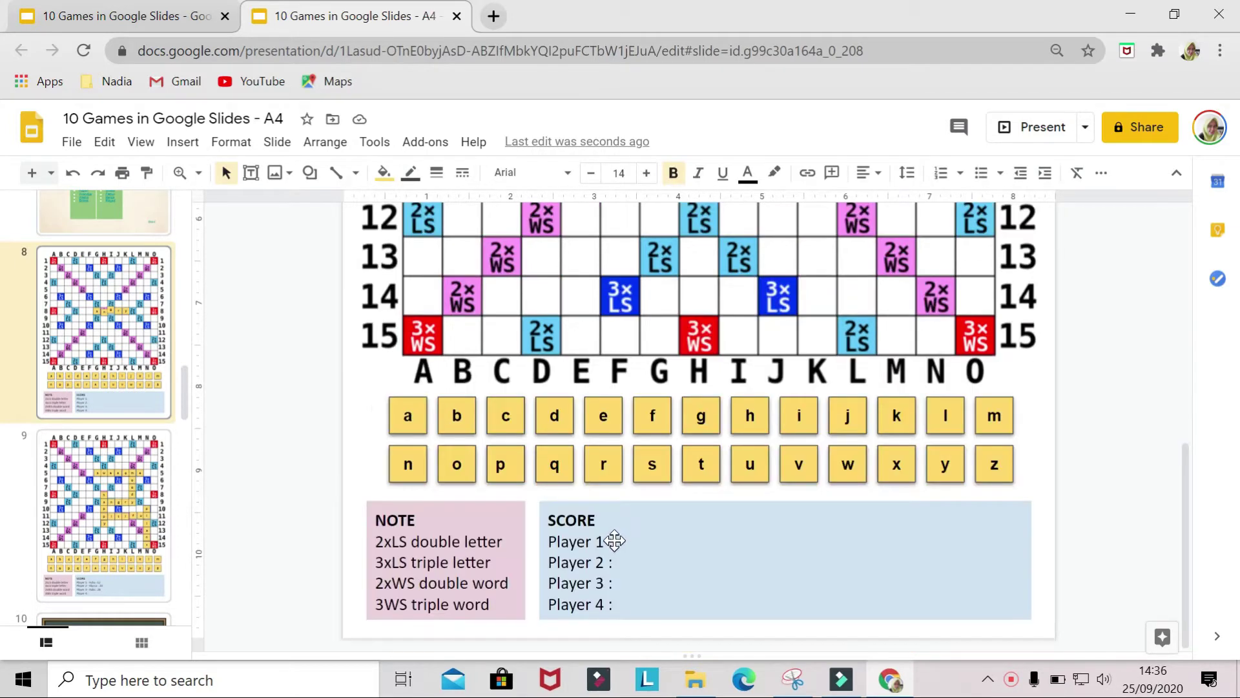
left_click(617, 541)
type("5")
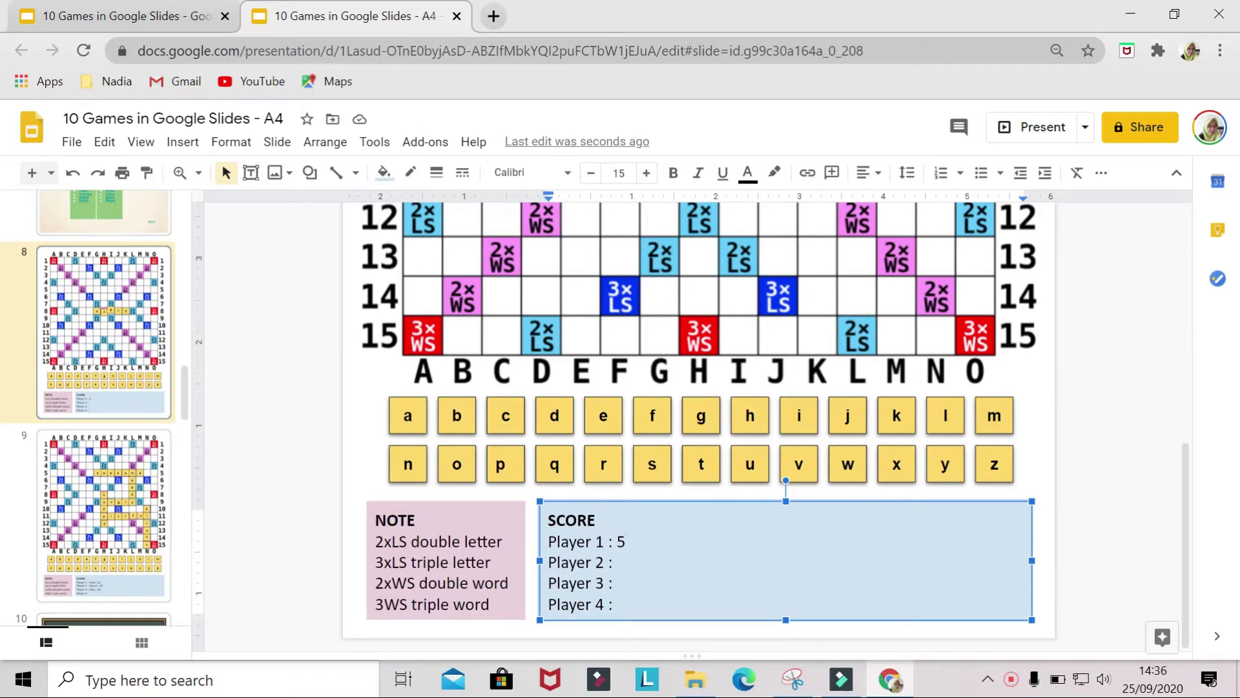
scroll(660, 327, "up", 3)
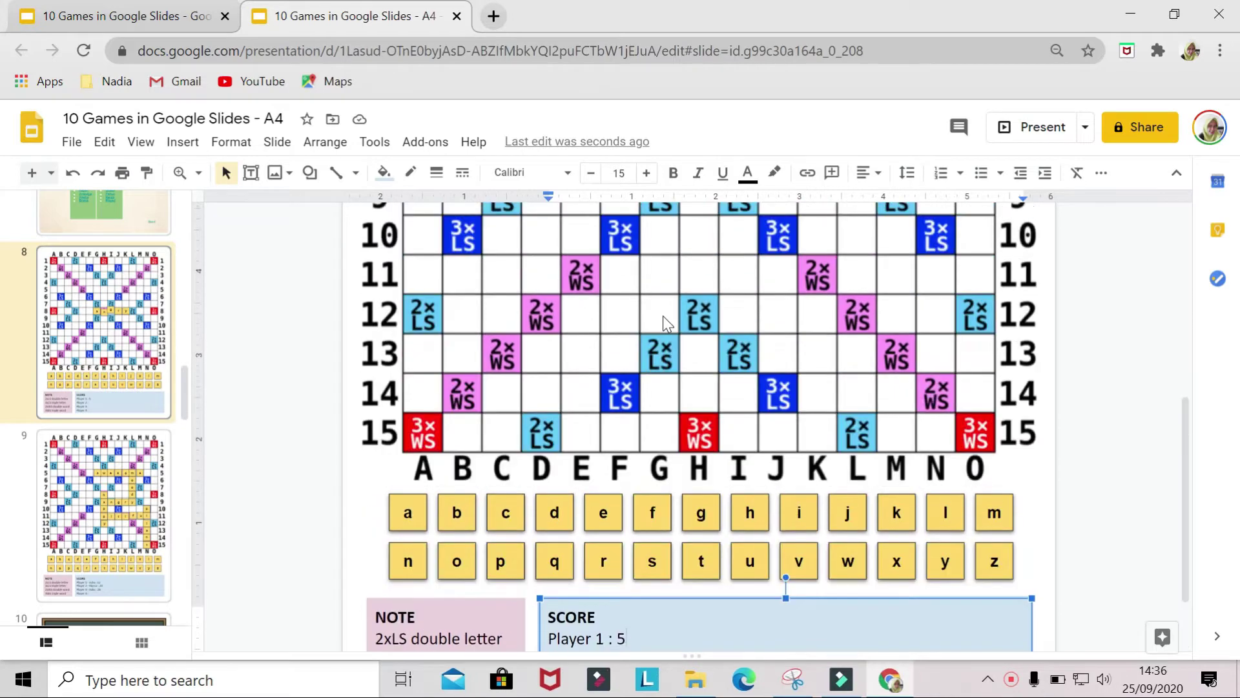
scroll(664, 316, "down", 3)
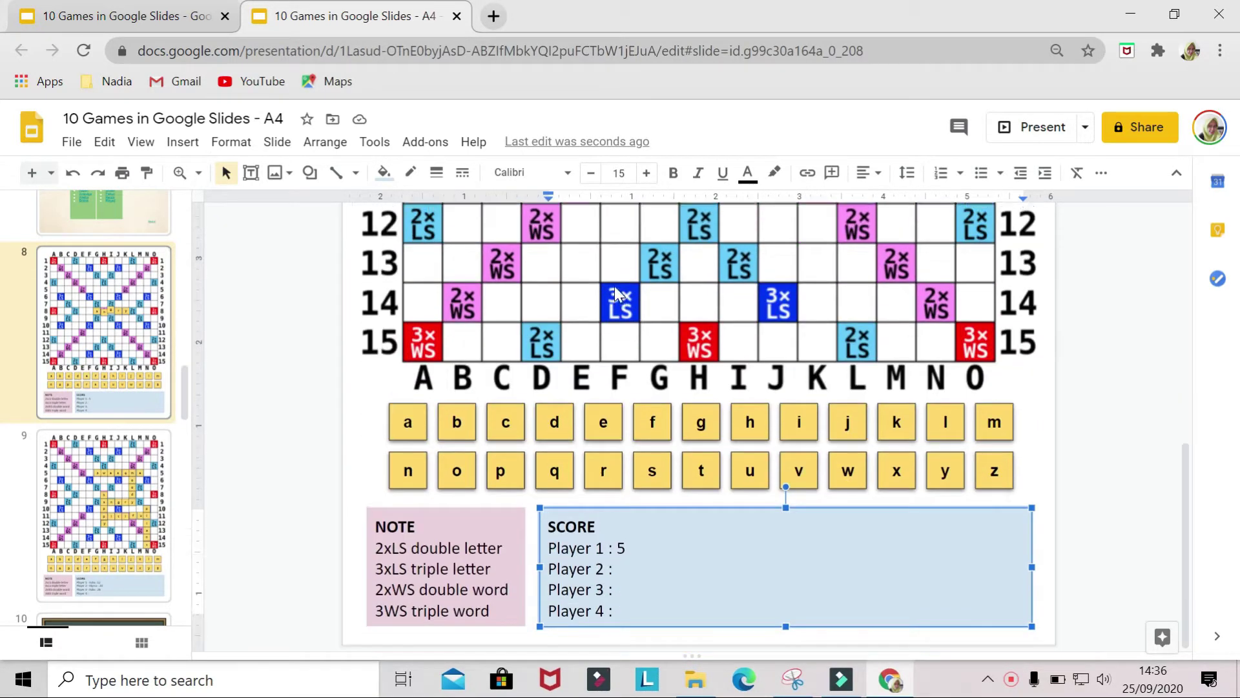
Step: Copy the G9 p tile to G10 and G11, retyping the G11 copy as y
scroll(615, 285, "up", 6)
left_click(658, 482)
key("ctrl+d")
key("Down")
key("Down")
key("ctrl+d")
key("Down")
key("Down")
key("Return")
key("BackSpace")
type("y")
key("Escape")
key("Escape")
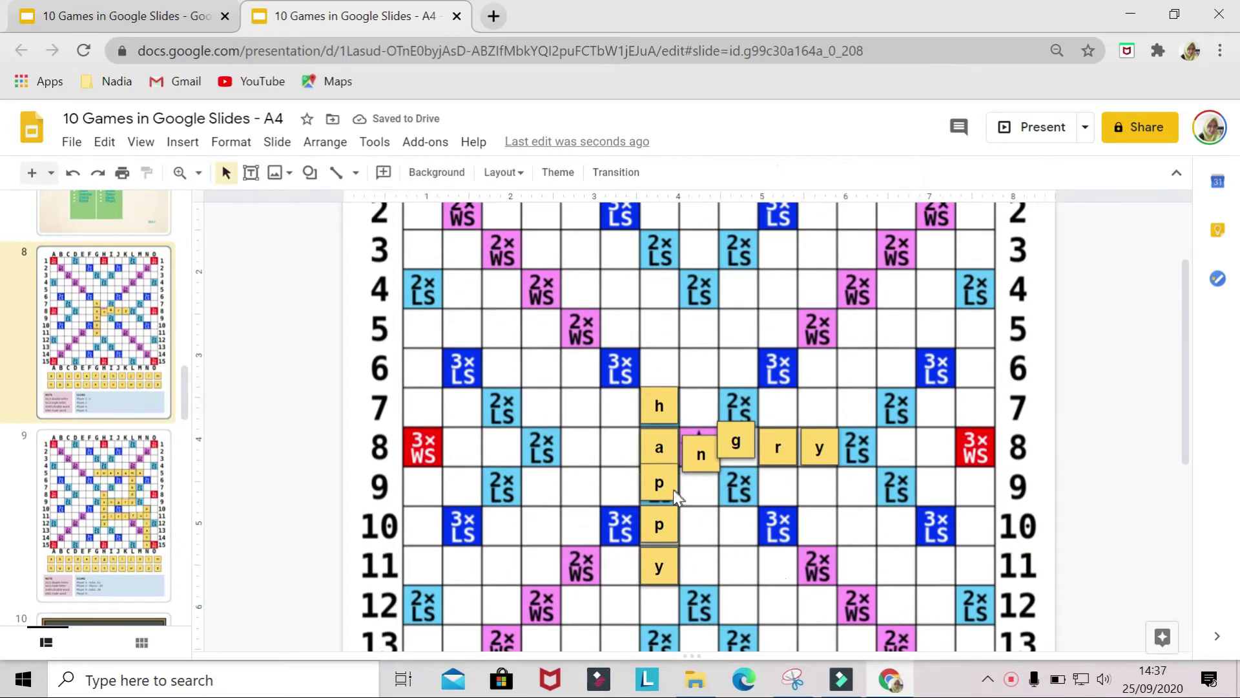
Step: Nudge the G9 p tile sideways, undo the shift, and fit the whole slide in view
left_click(676, 493)
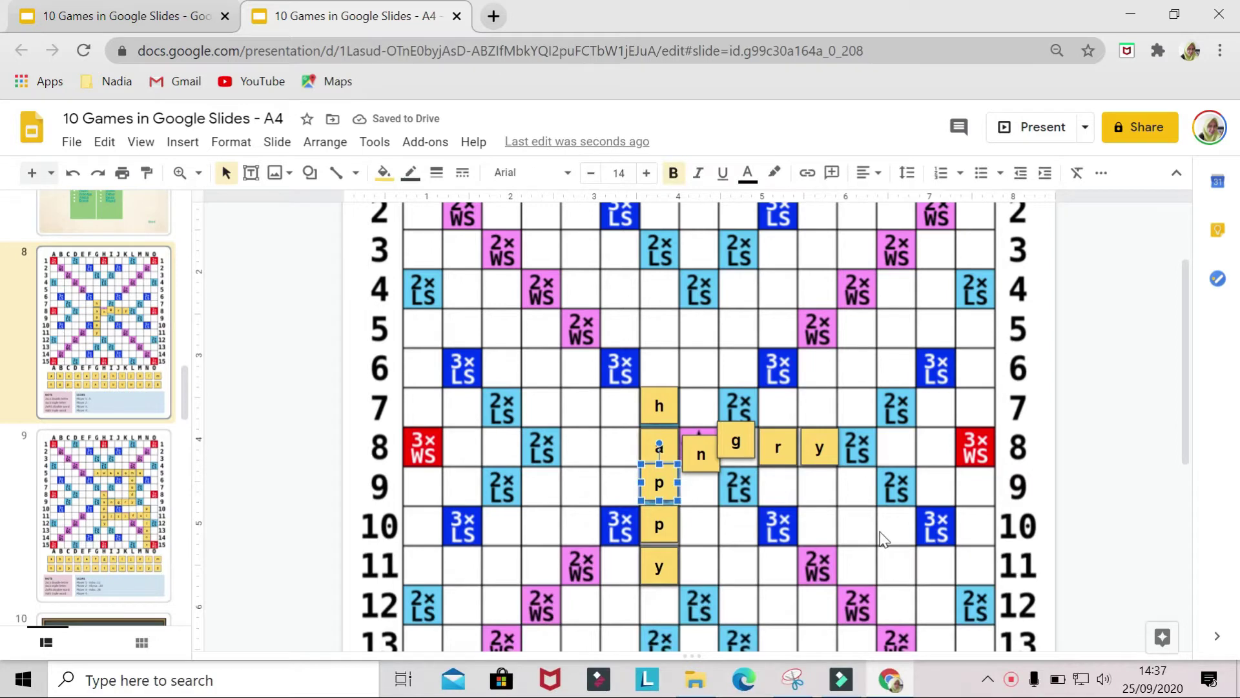
key("Left")
key("Left")
key("Left")
key("Left")
key("Left")
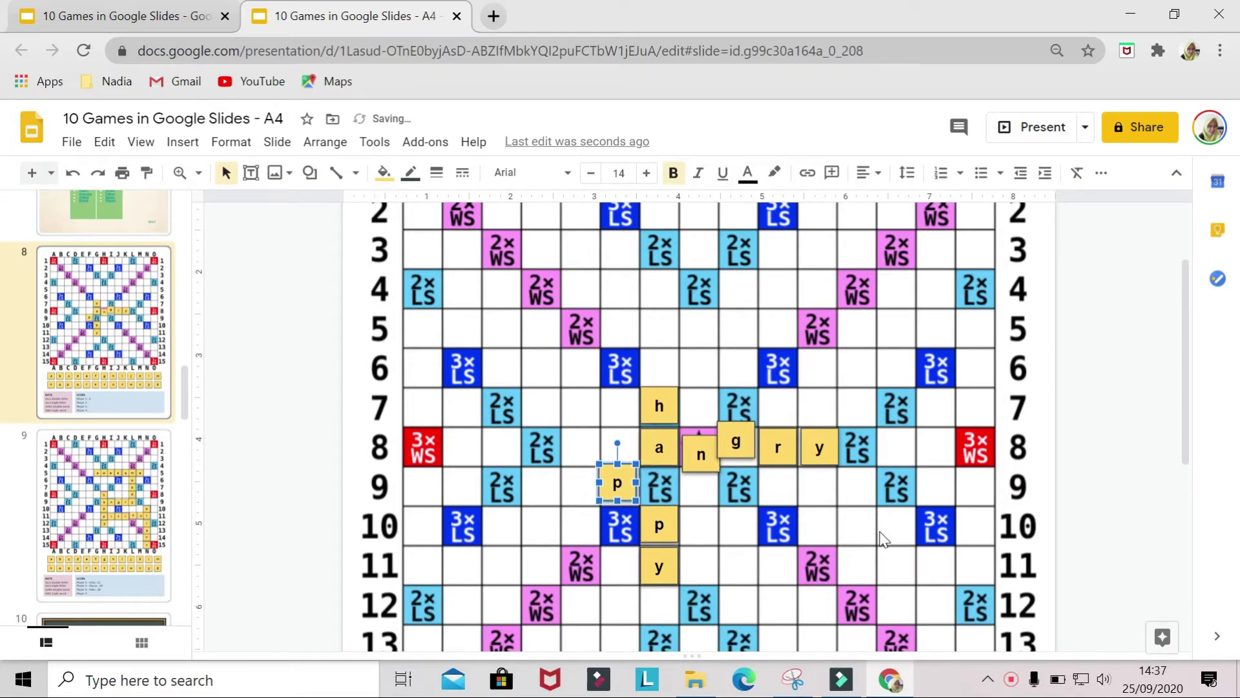
scroll(711, 513, "down", 6)
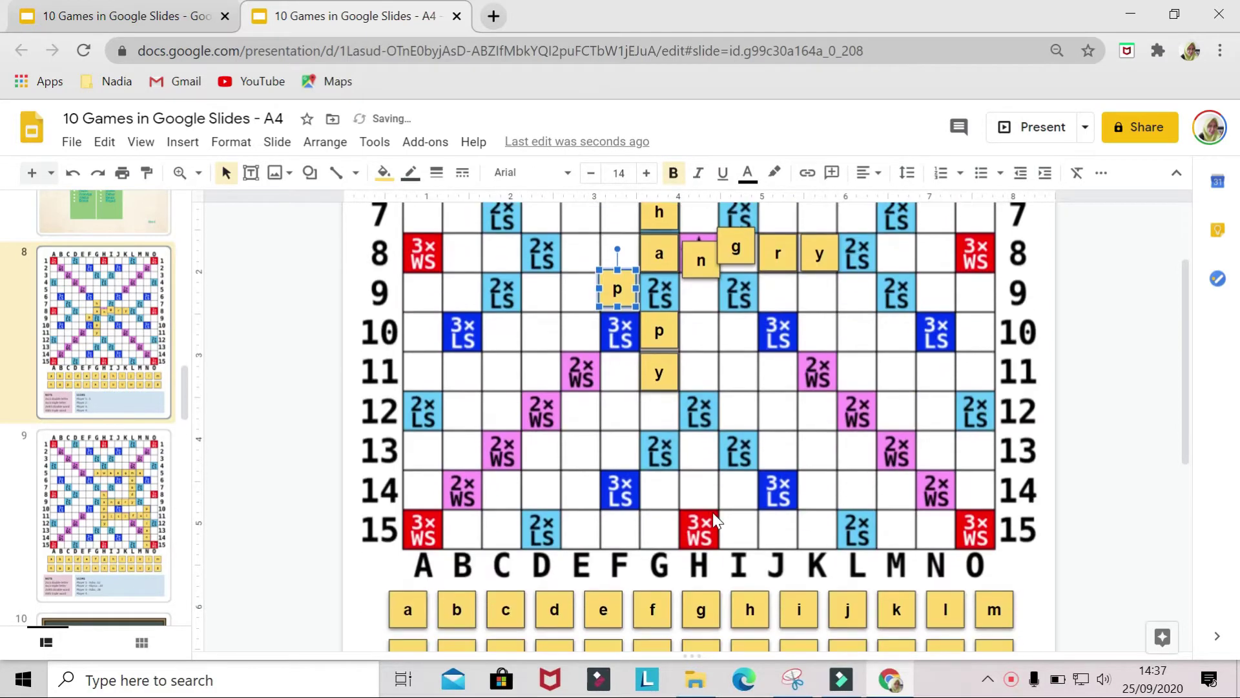
scroll(712, 513, "up", 6)
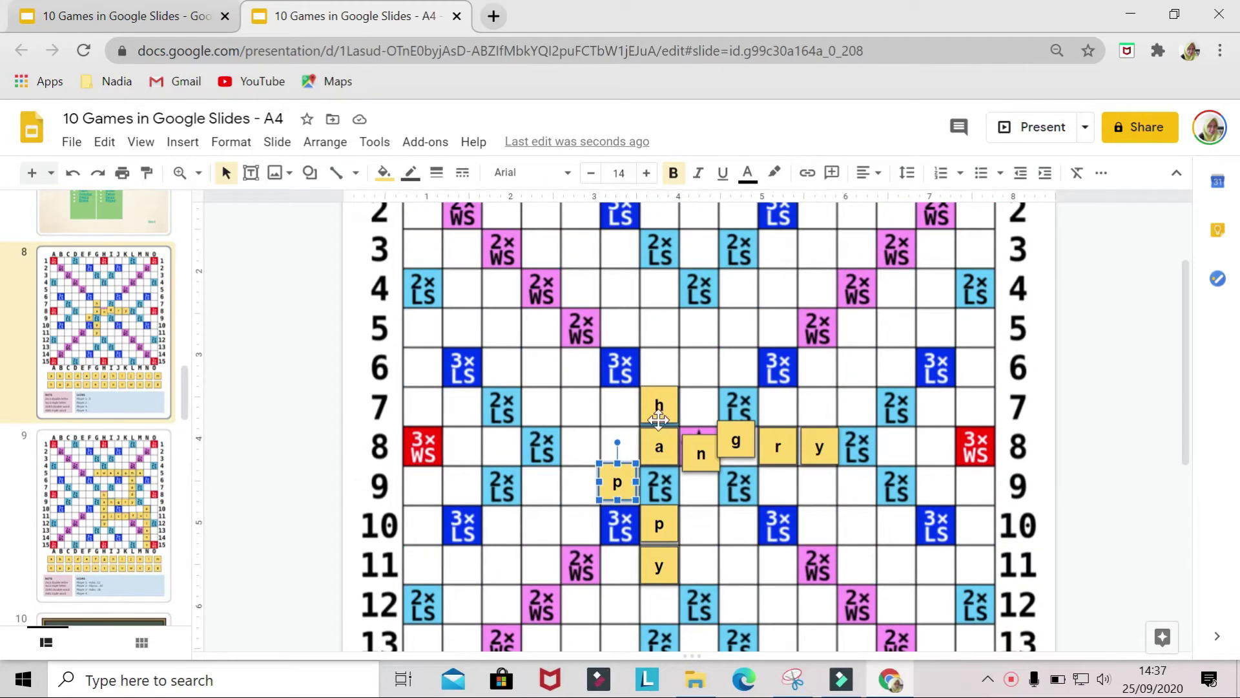
key("ctrl+z")
key("ctrl+z")
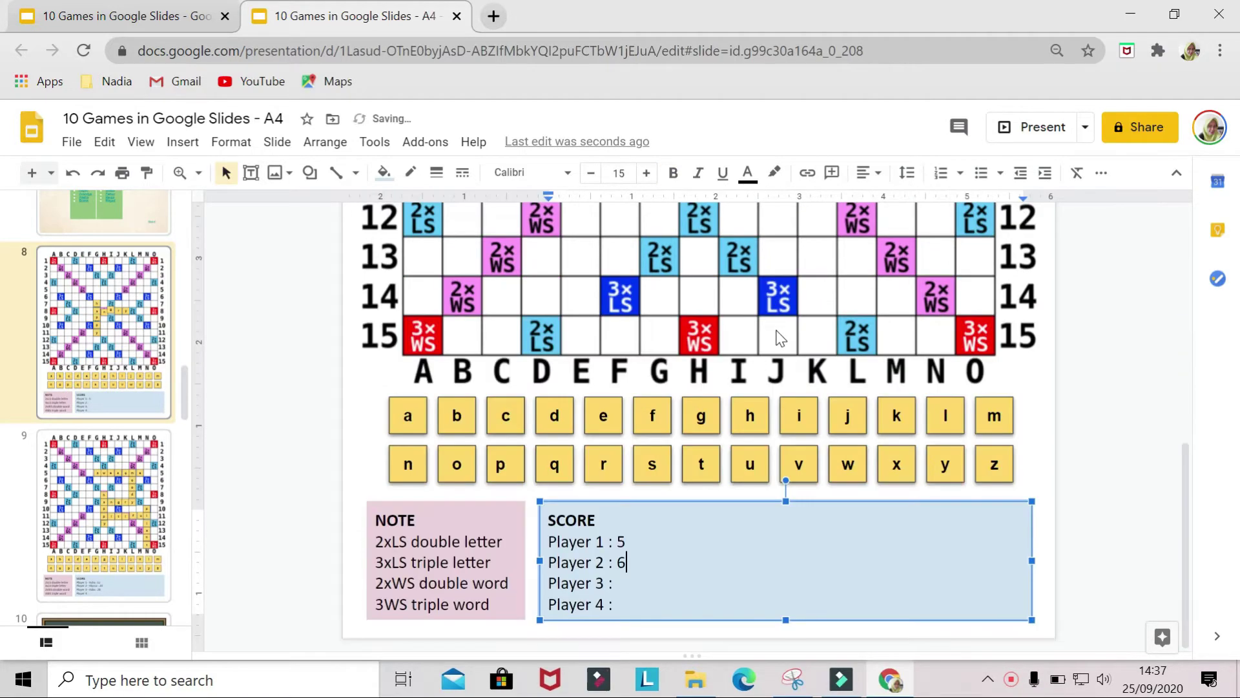
scroll(778, 332, "up", 6)
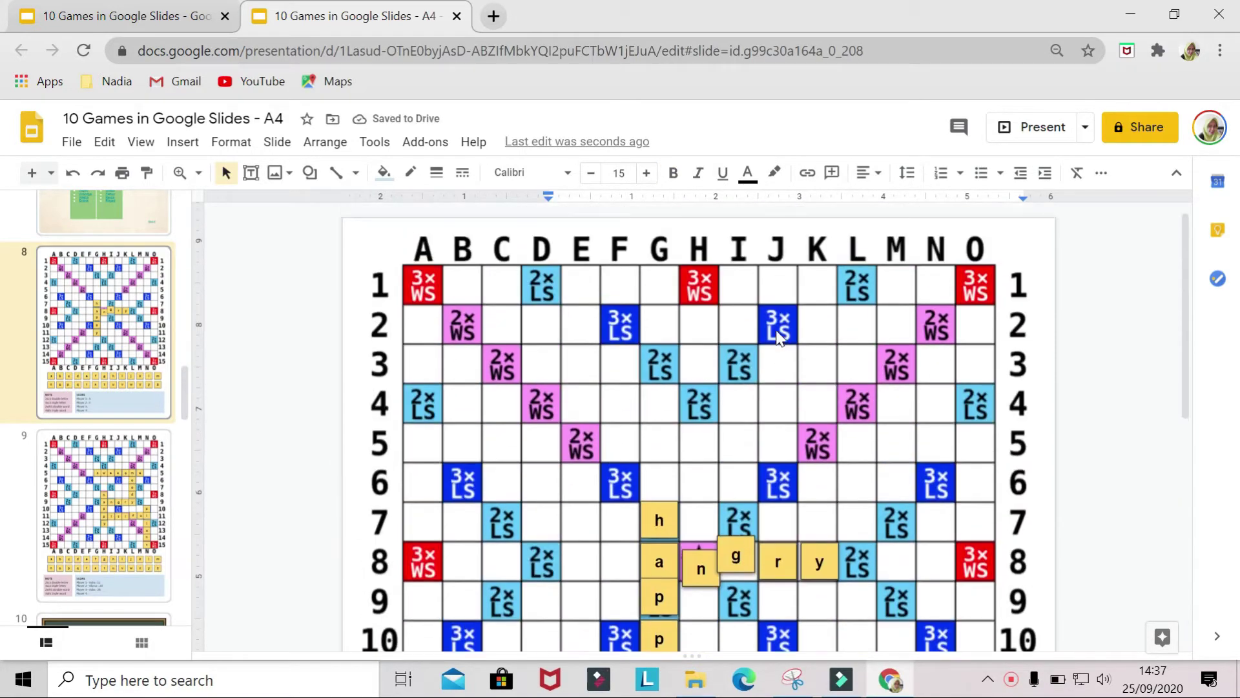
scroll(780, 336, "down", 5)
scroll(778, 329, "up", 5)
scroll(778, 330, "down", 2)
scroll(777, 330, "up", 2)
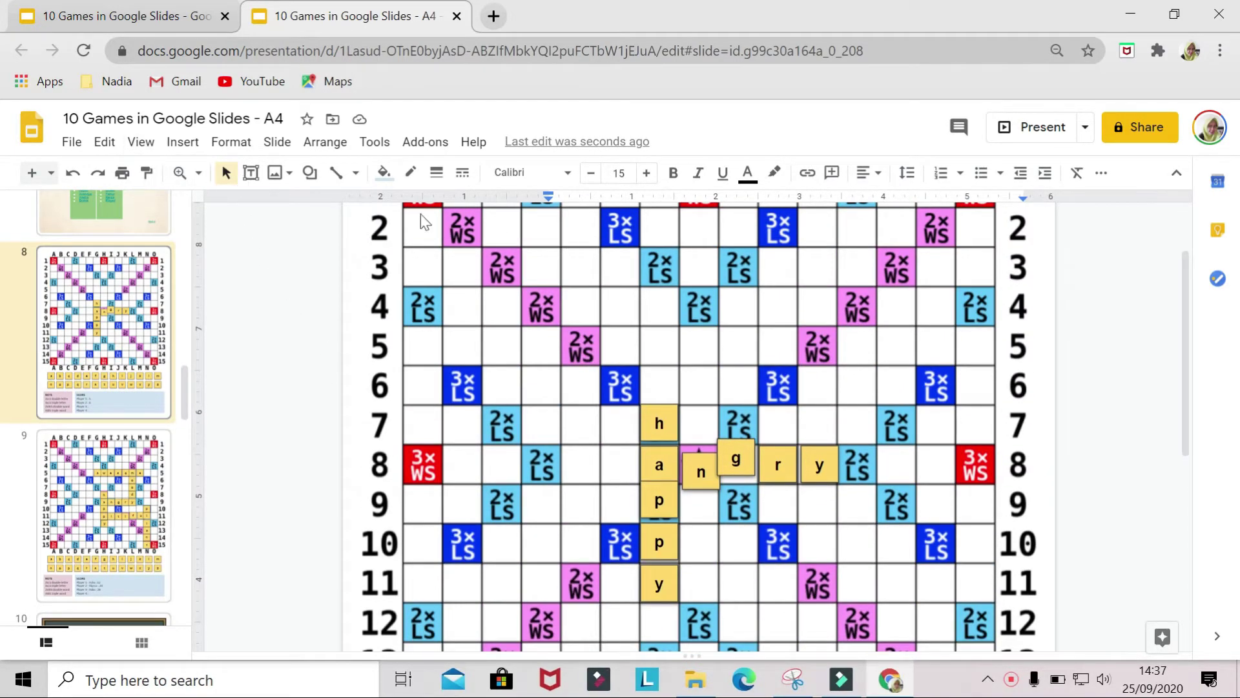
key("ctrl+alt+shift+j")
left_click(194, 144)
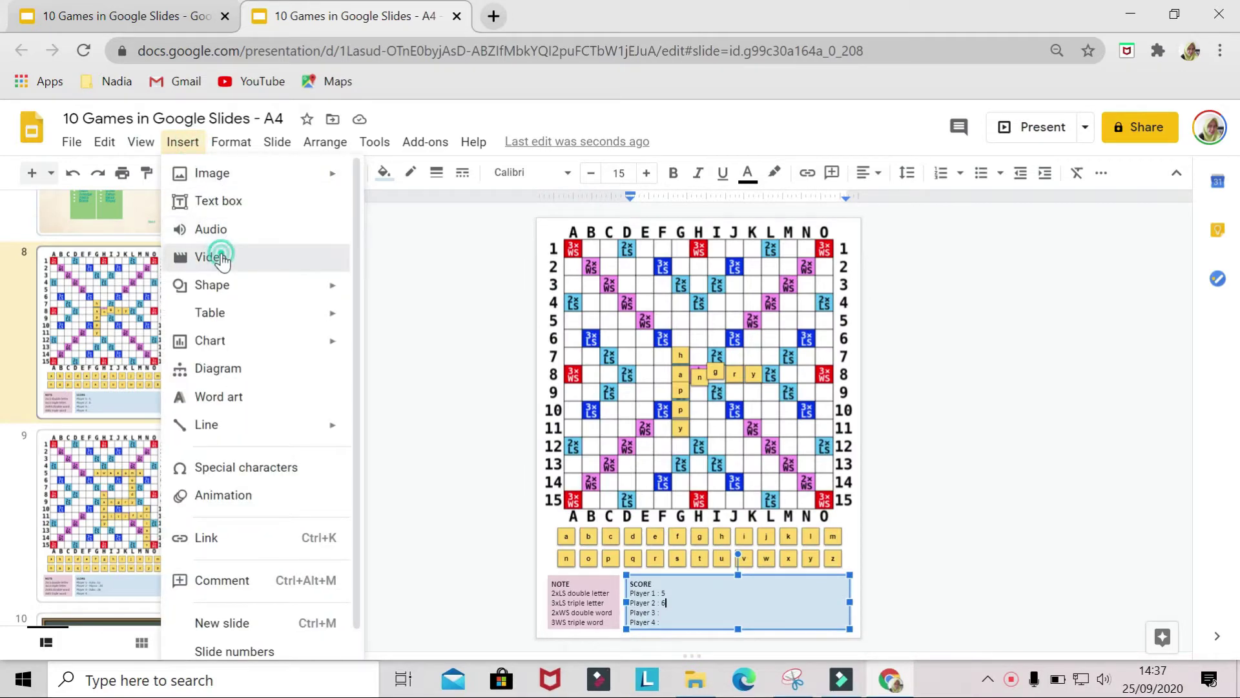
Step: Insert the YouTube '10 Minute Timer' video found by searching '10 minute timer'
left_click(220, 257)
left_click(468, 284)
type("10 minute timer")
key("Return")
left_click(581, 349)
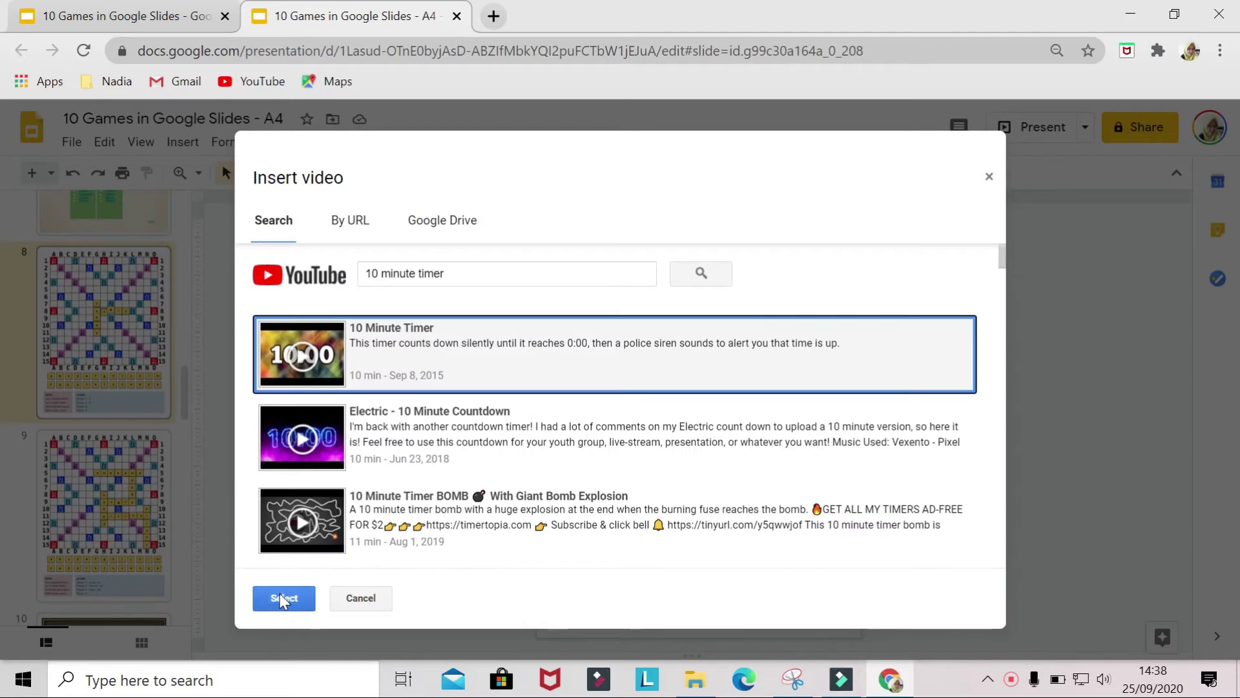
left_click(284, 598)
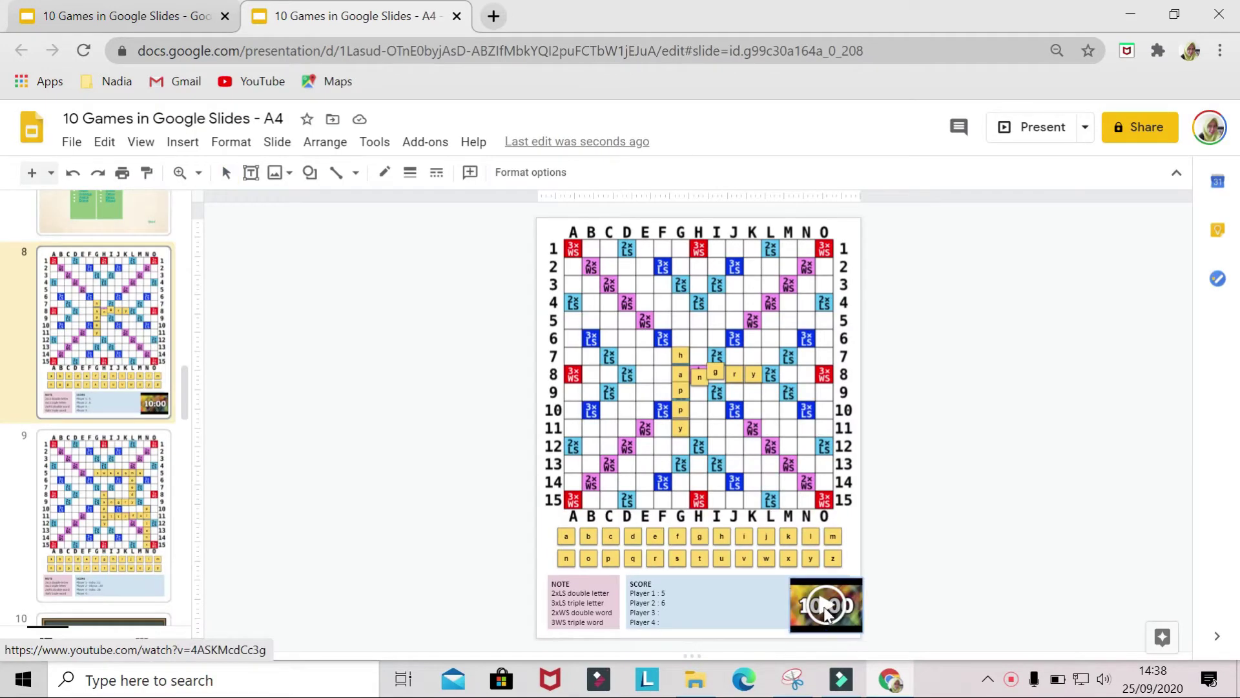
Step: Skip the timer video to its final seconds so it runs out to 0:00
left_click(829, 606, "ctrl")
scroll(828, 613, "up", 5)
left_click_drag(1002, 644, 1151, 643)
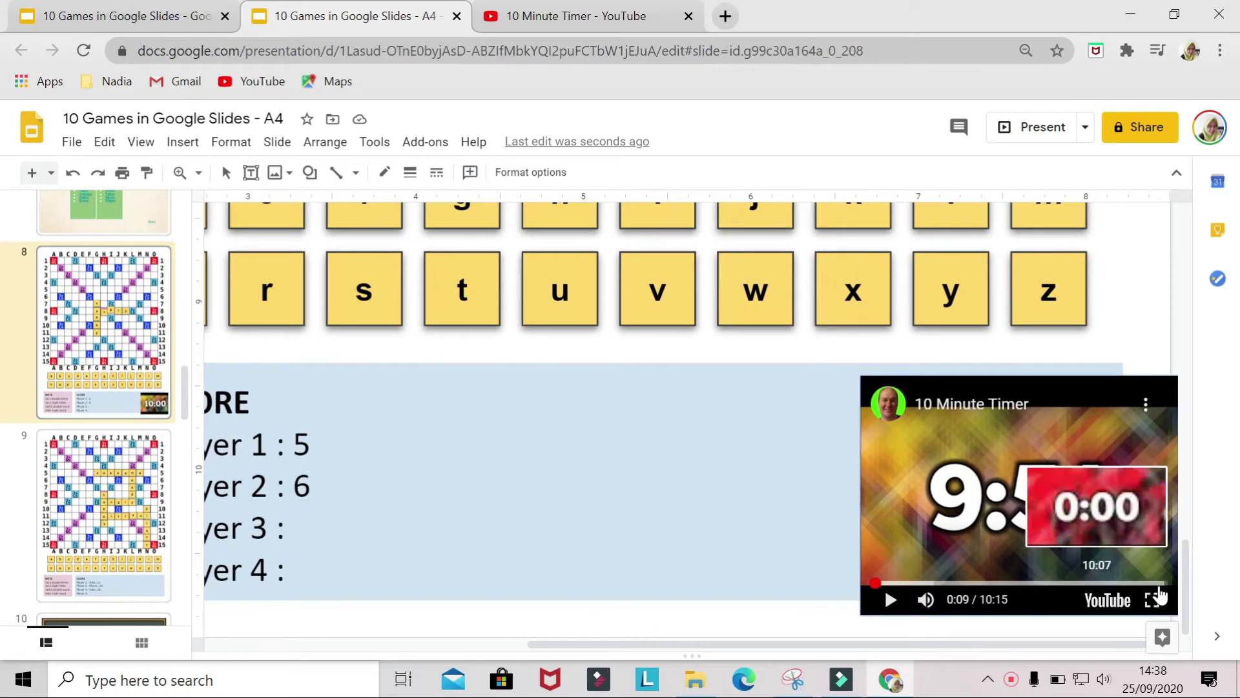
left_click(1157, 584)
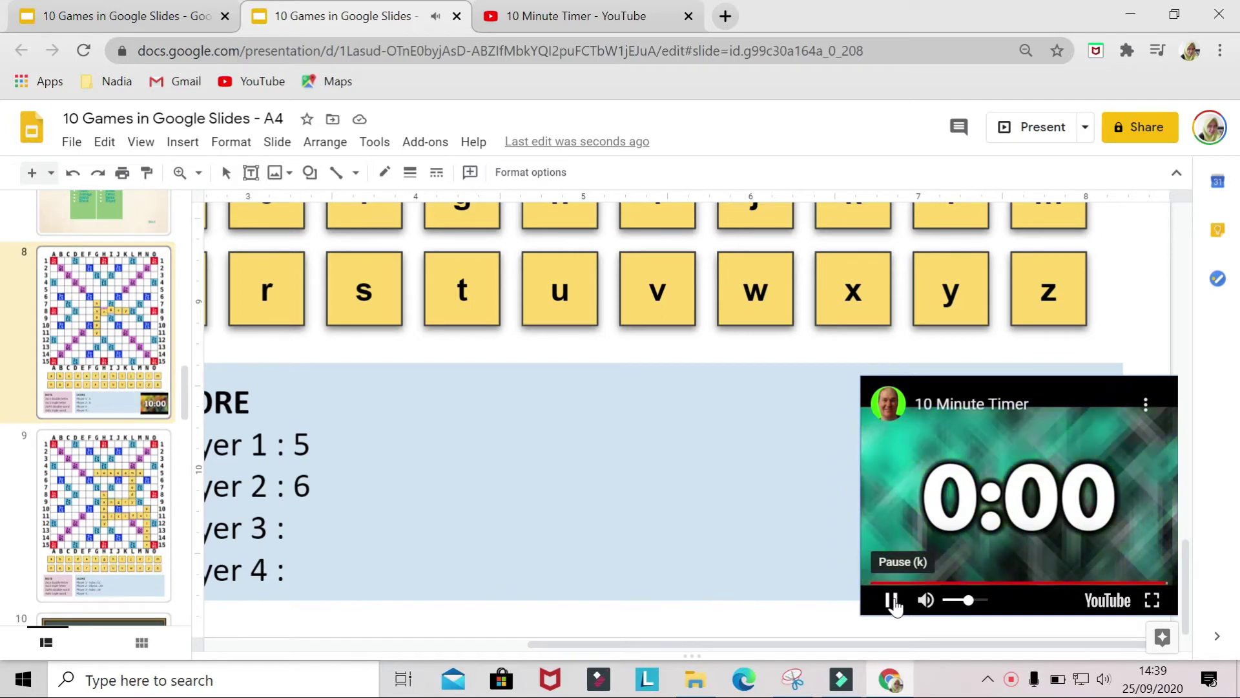
Step: Show all slides as a thumbnail grid to reach the Board Race slide 20
scroll(984, 452, "down", 5)
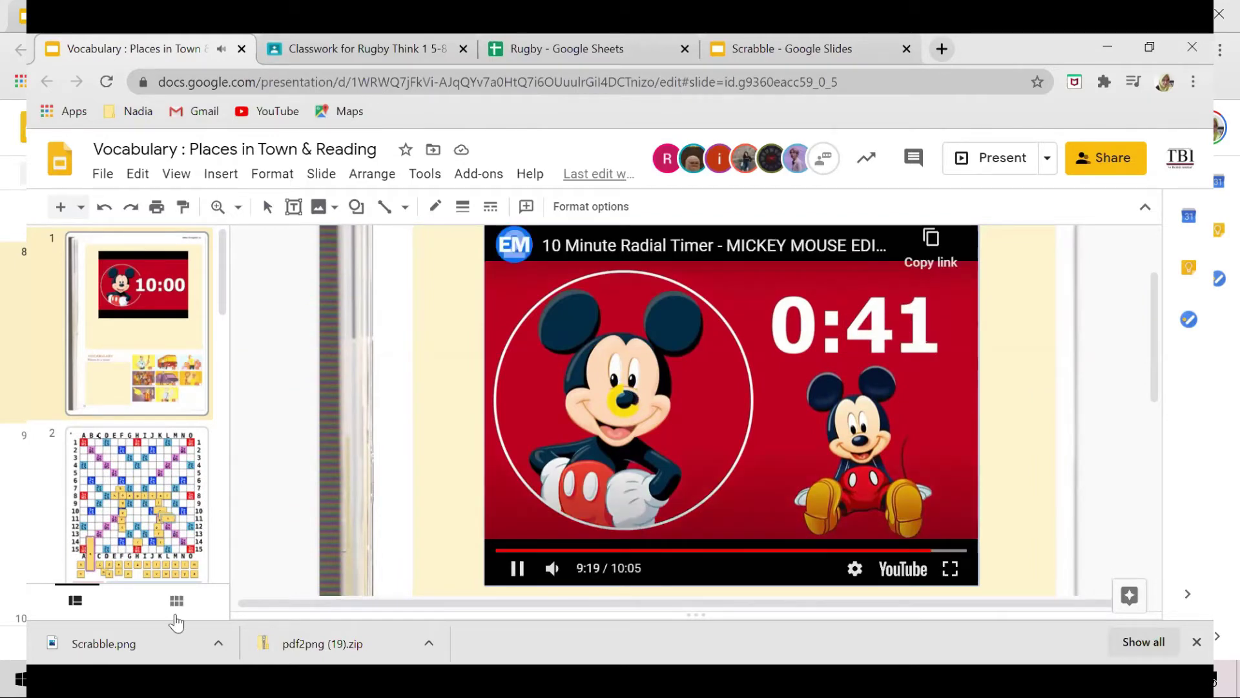
left_click(177, 602)
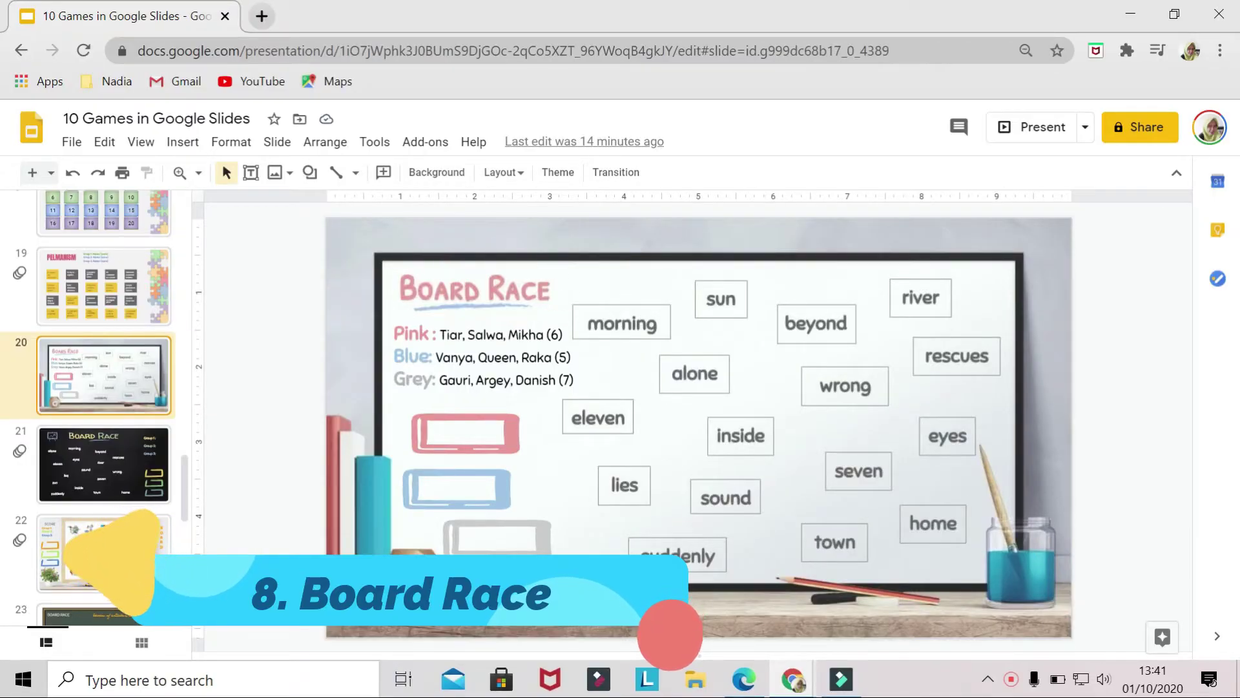
Step: Try dragging the team boxes onto word boxes, undoing the pink box's move
left_click(417, 549)
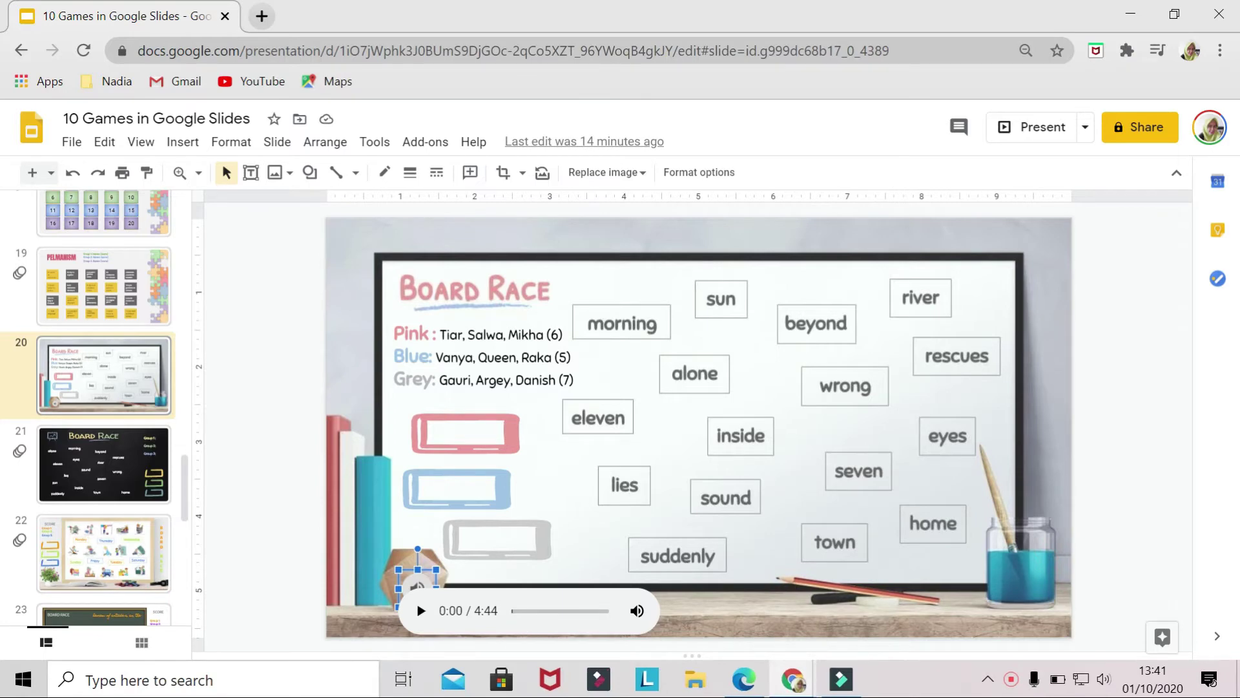
left_click(516, 445)
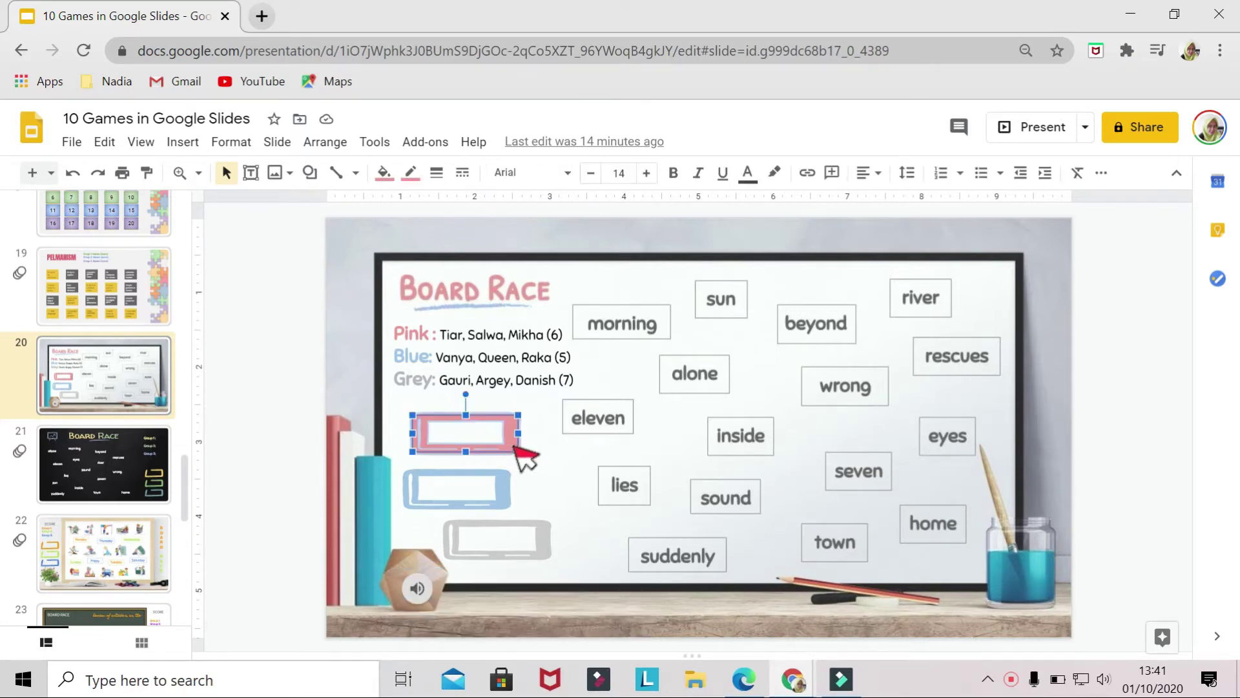
left_click_drag(517, 445, 750, 381)
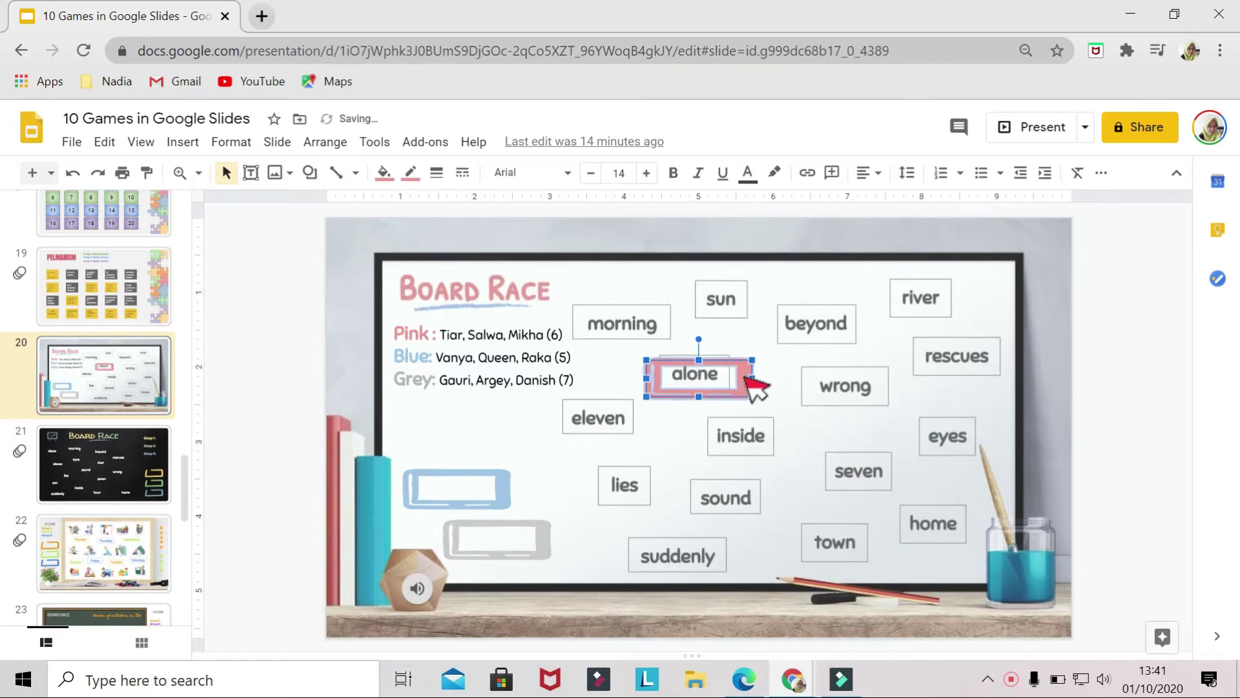
key("ctrl+z")
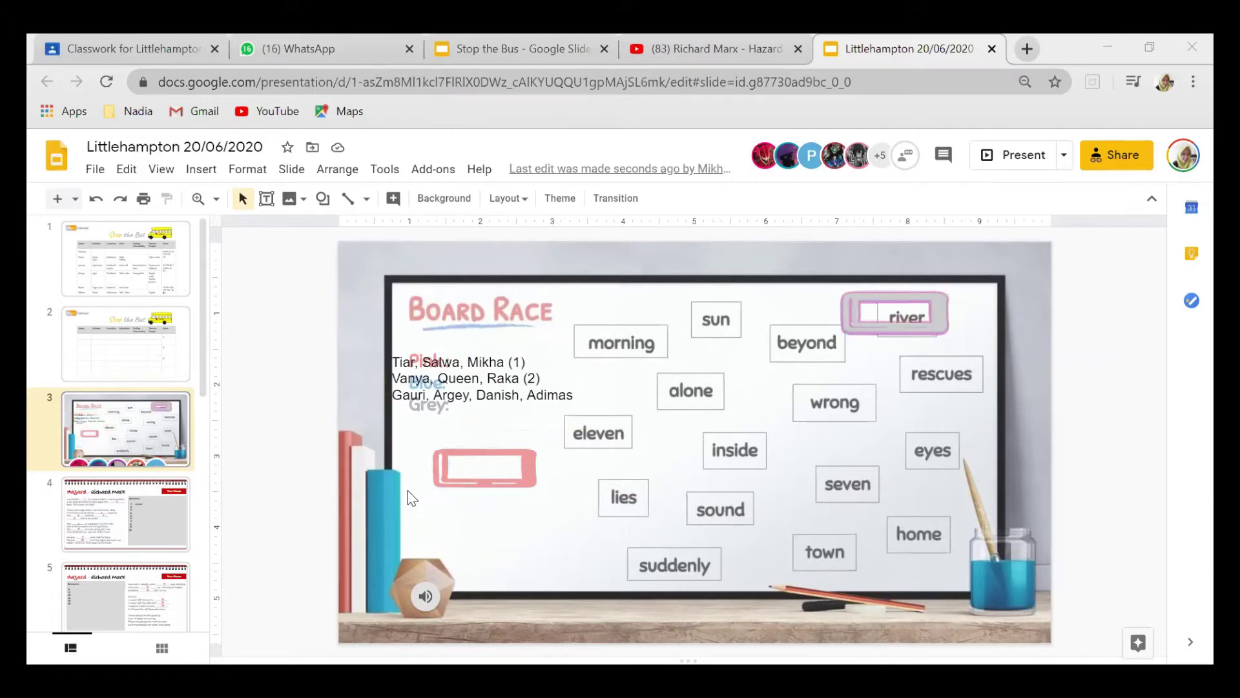
left_click_drag(894, 313, 464, 509)
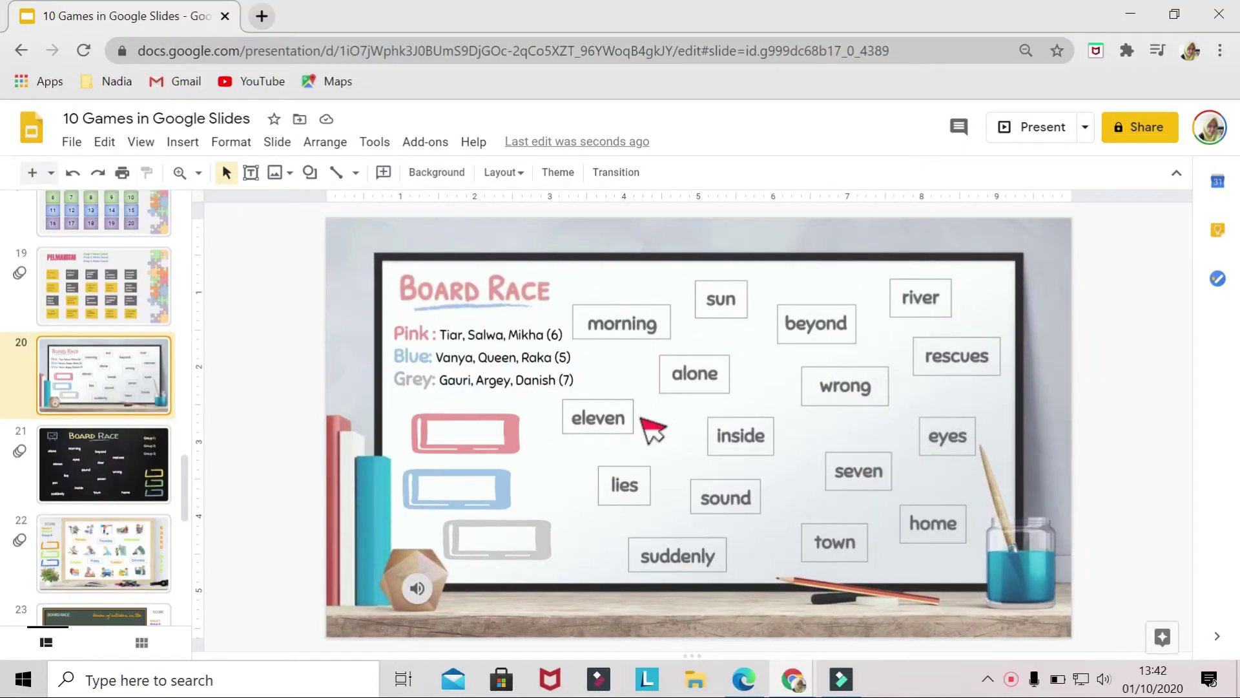
Step: Step through slides 21 and 22 to the chalkboard articles Board Race on slide 23
left_click(99, 478)
left_click(103, 543)
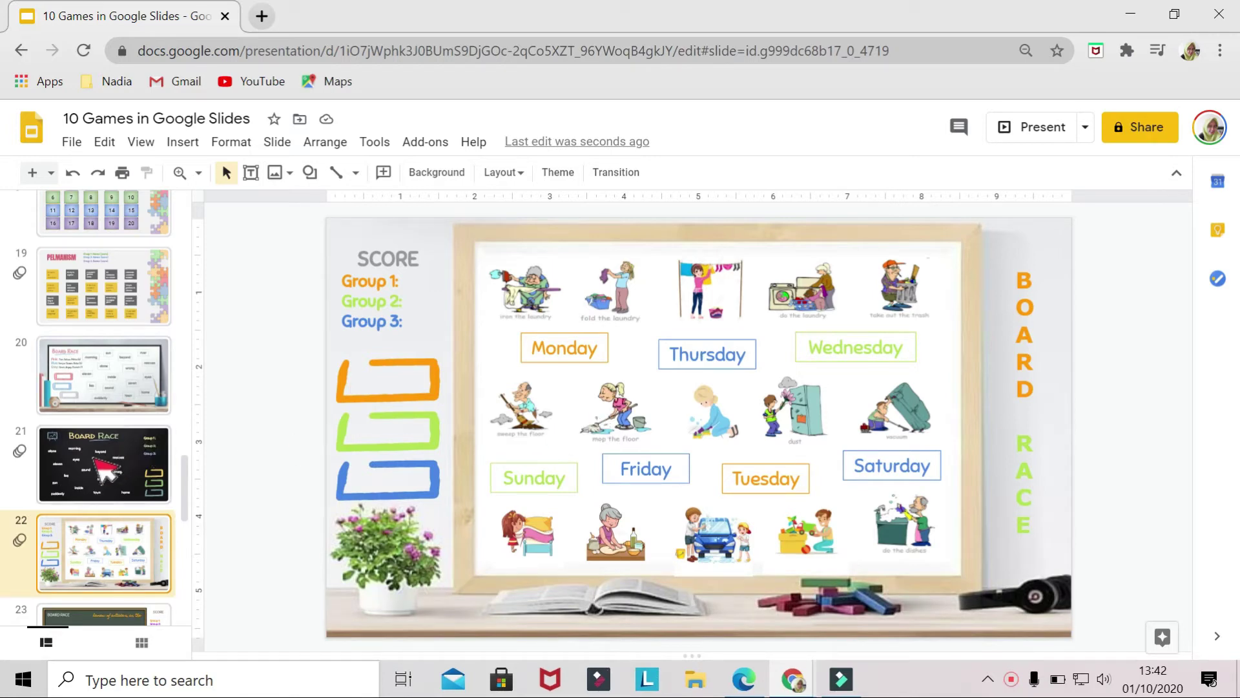
scroll(101, 466, "down", 2)
left_click(132, 549)
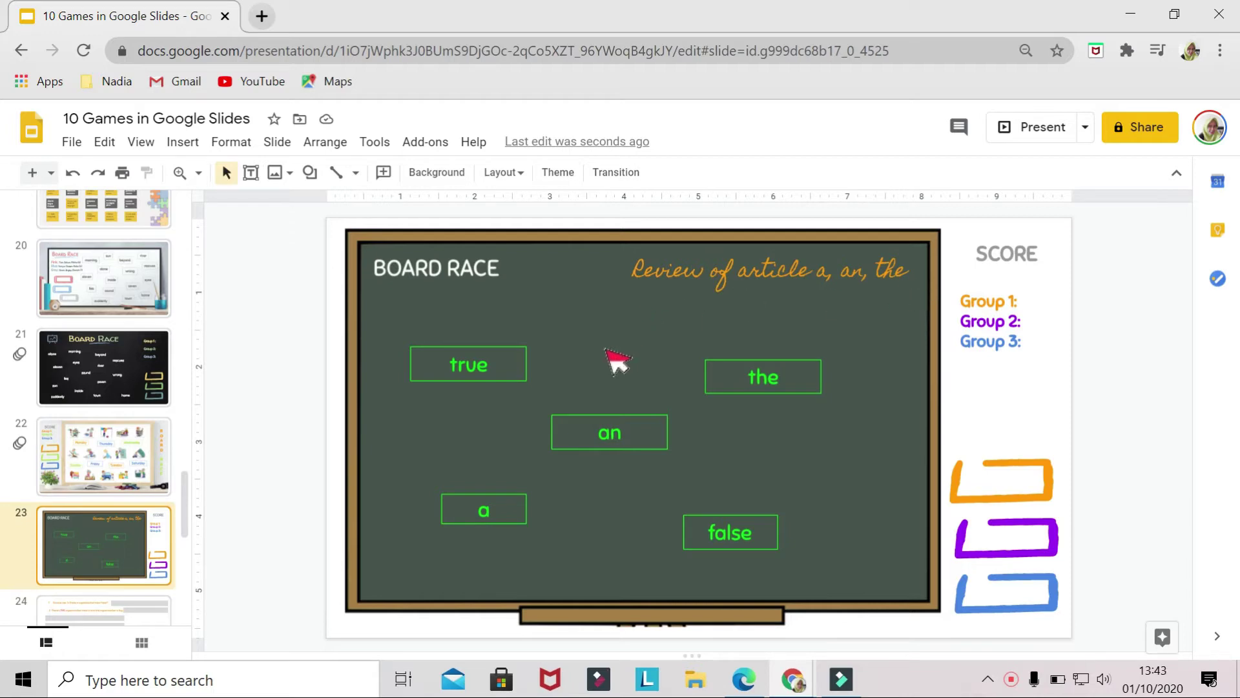
Step: Preview slide 24's article sentences, then return to the slide 23 Board Race
scroll(122, 506, "down", 2)
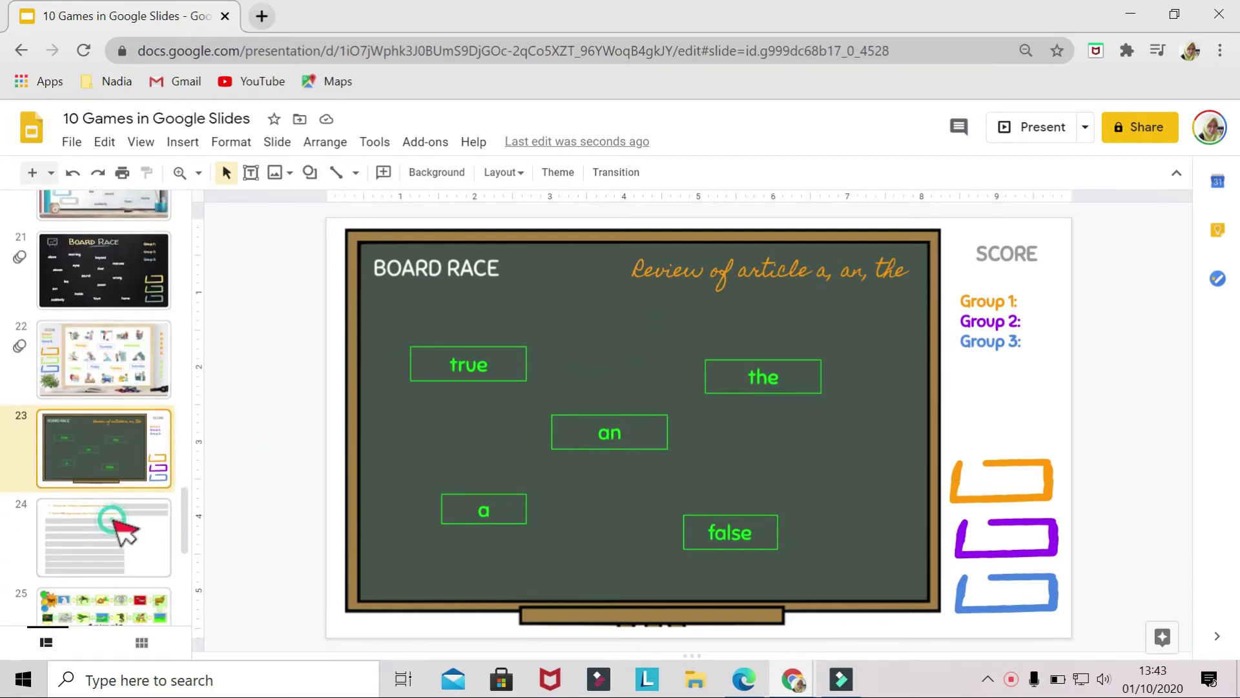
left_click(123, 531)
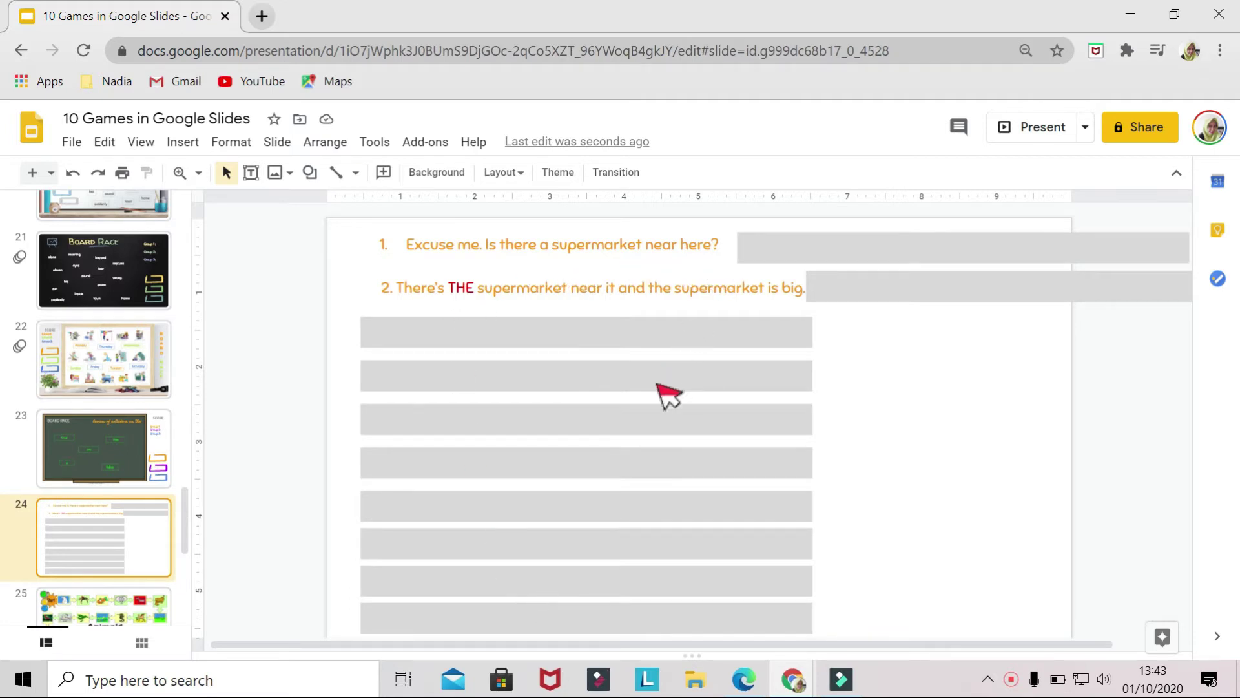
left_click(110, 454)
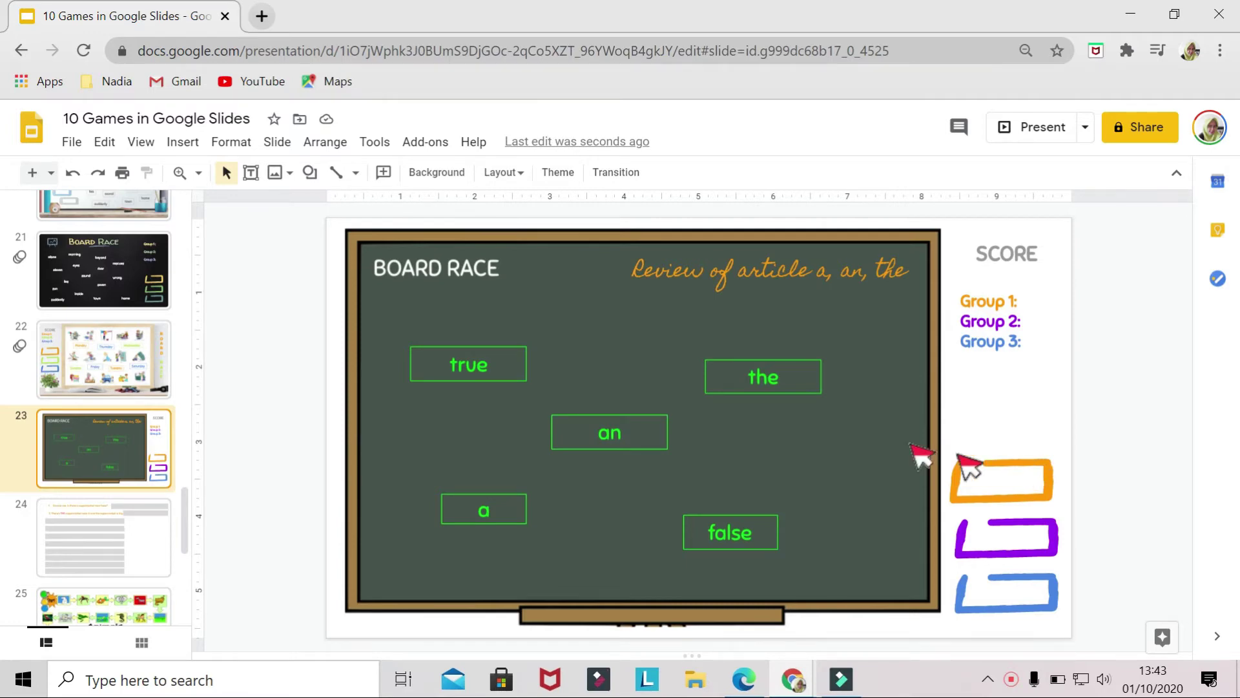
Step: Drag Group 1's orange box onto 'true', then scroll to slide 25's Animals board game
left_click_drag(1028, 465, 517, 352)
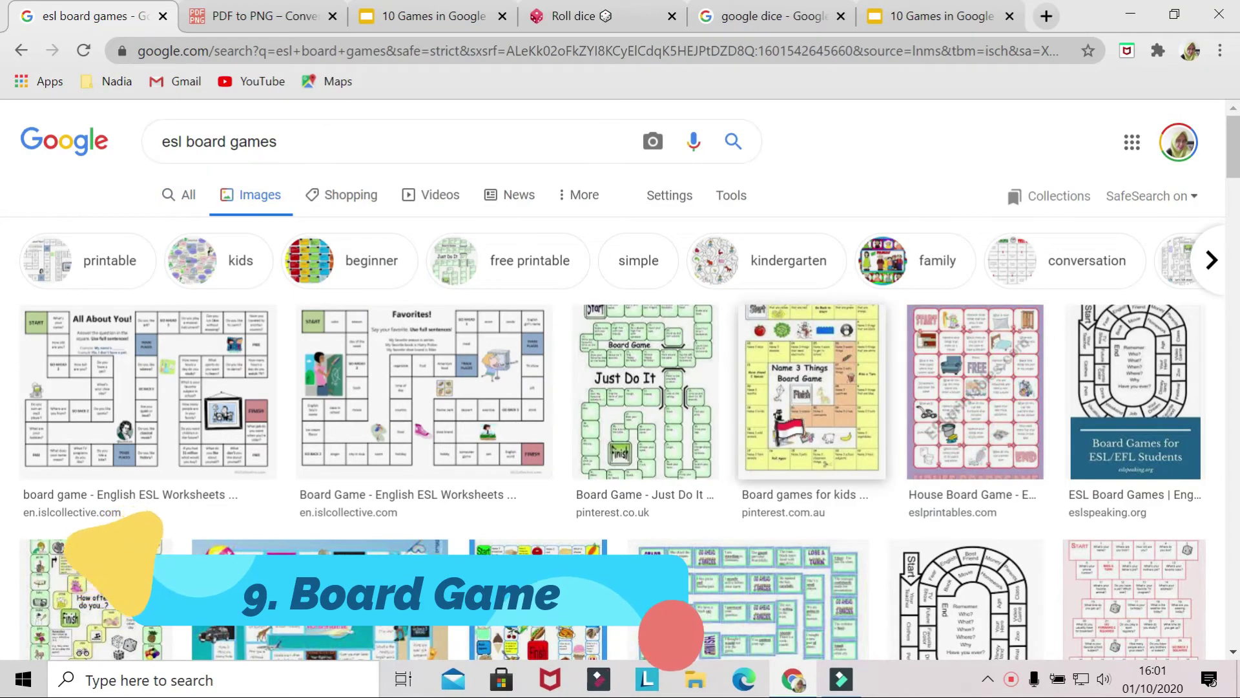
scroll(811, 388, "down", 10)
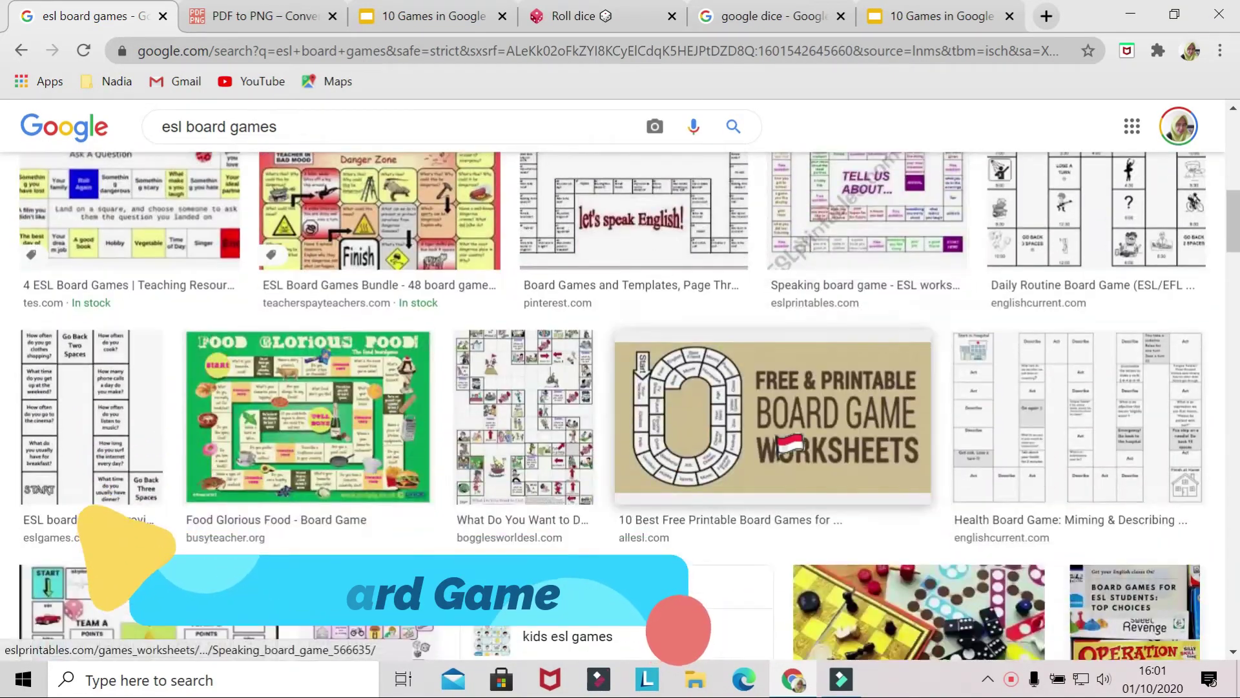
scroll(812, 388, "down", 8)
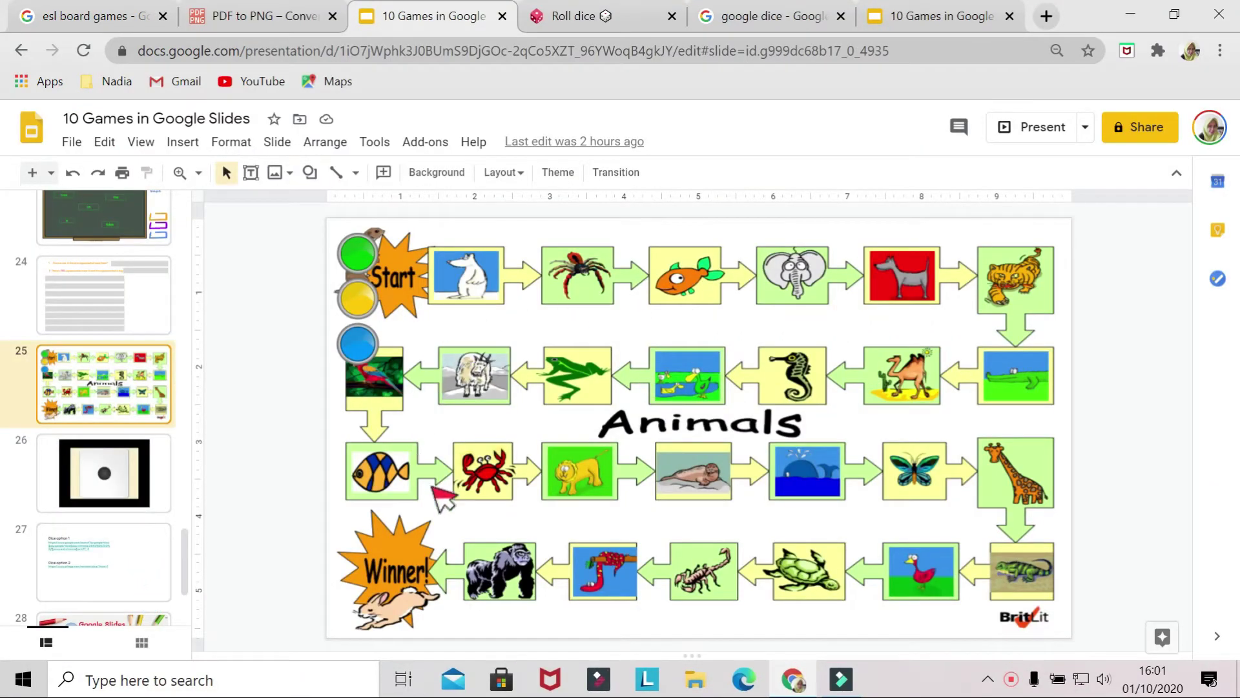
left_click(446, 173)
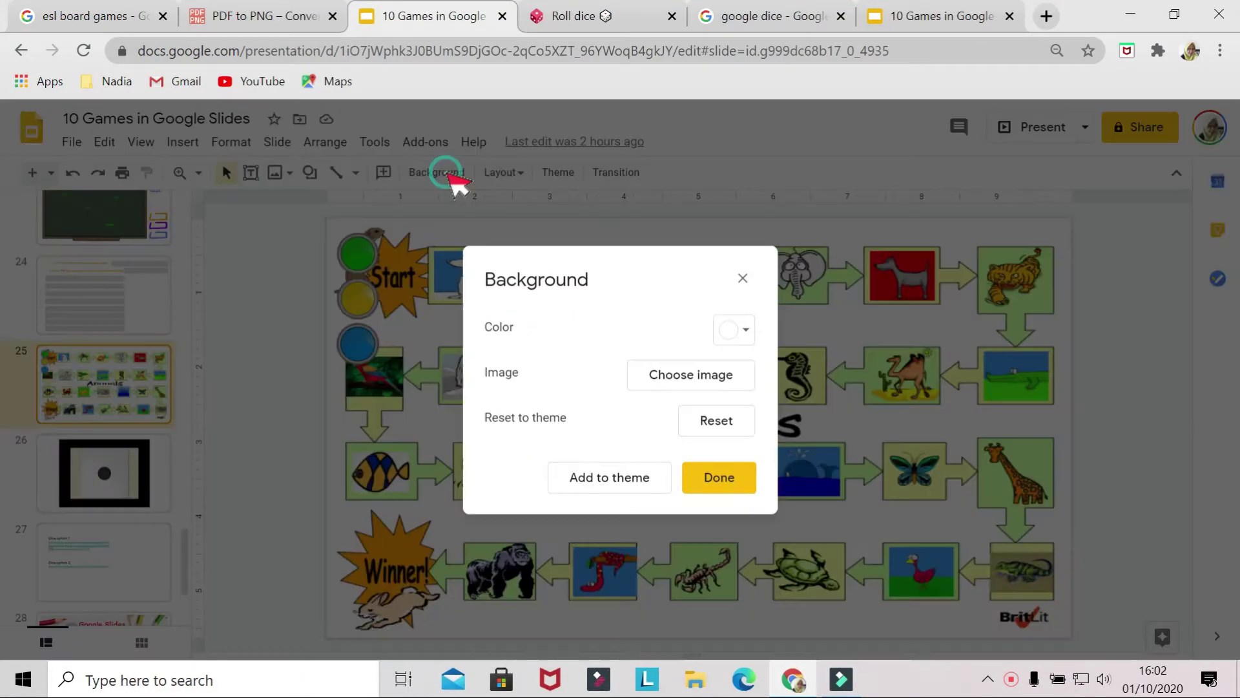
left_click(736, 478)
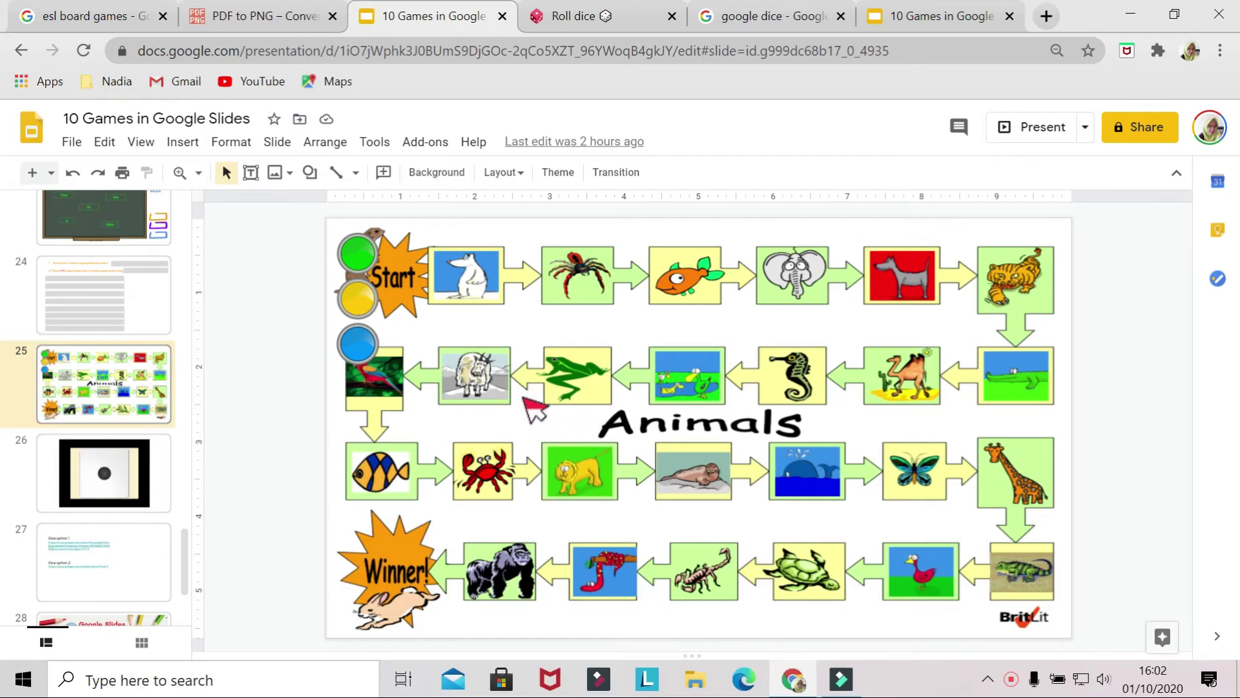
left_click_drag(348, 356, 366, 379)
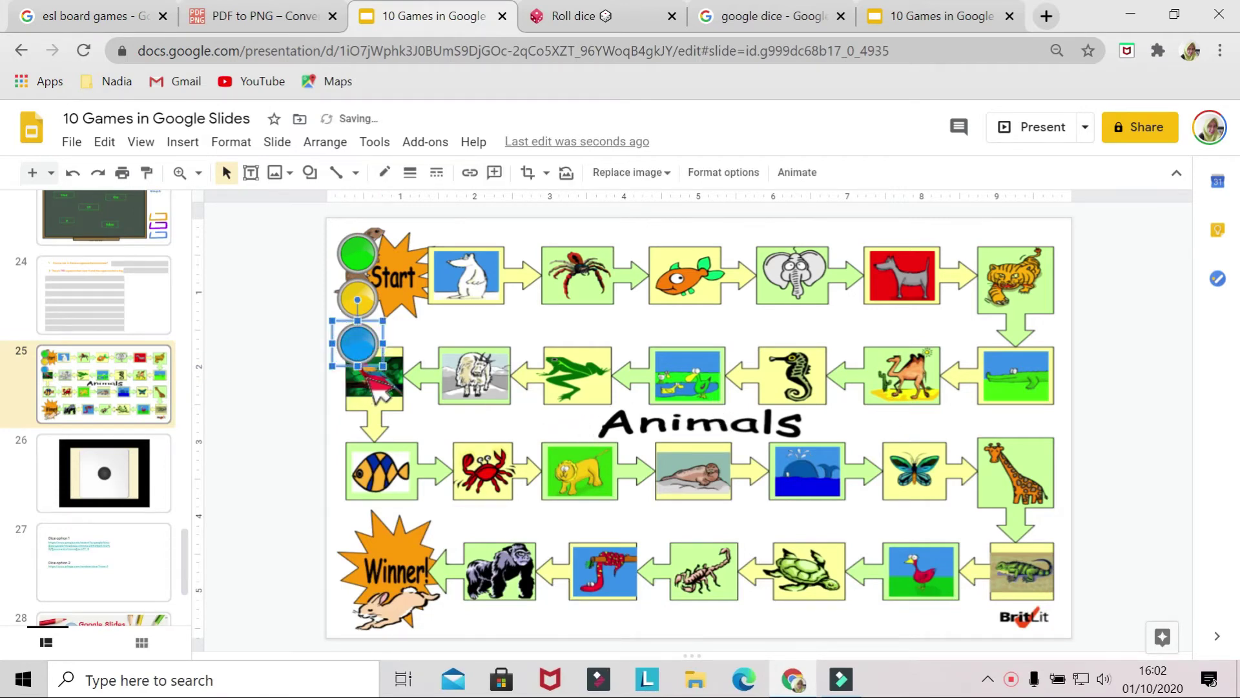
left_click(192, 144)
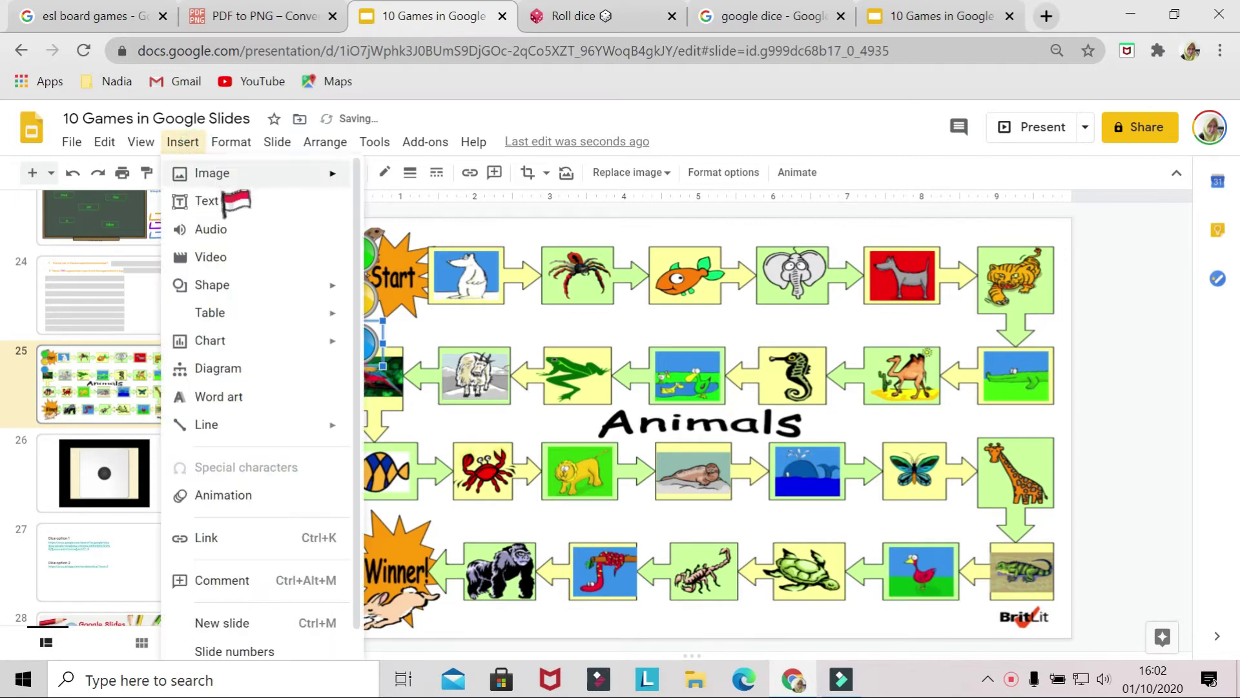
mouse_move(236, 173)
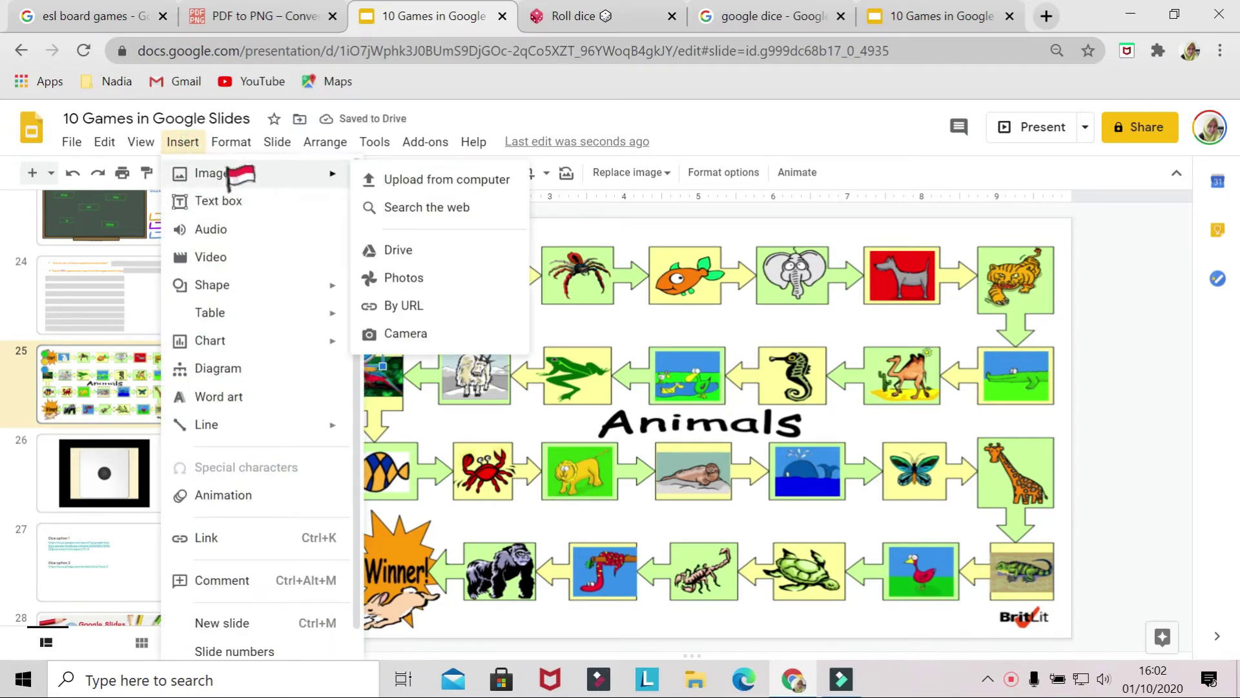
left_click(437, 211)
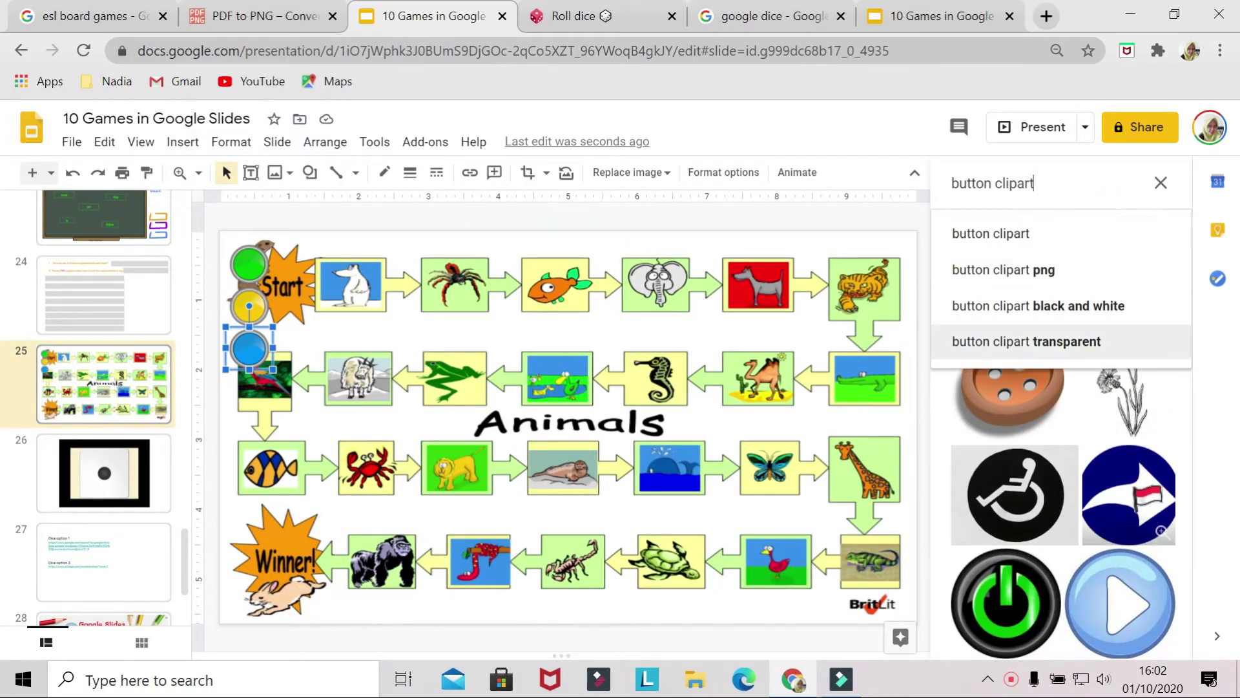
left_click(1156, 639)
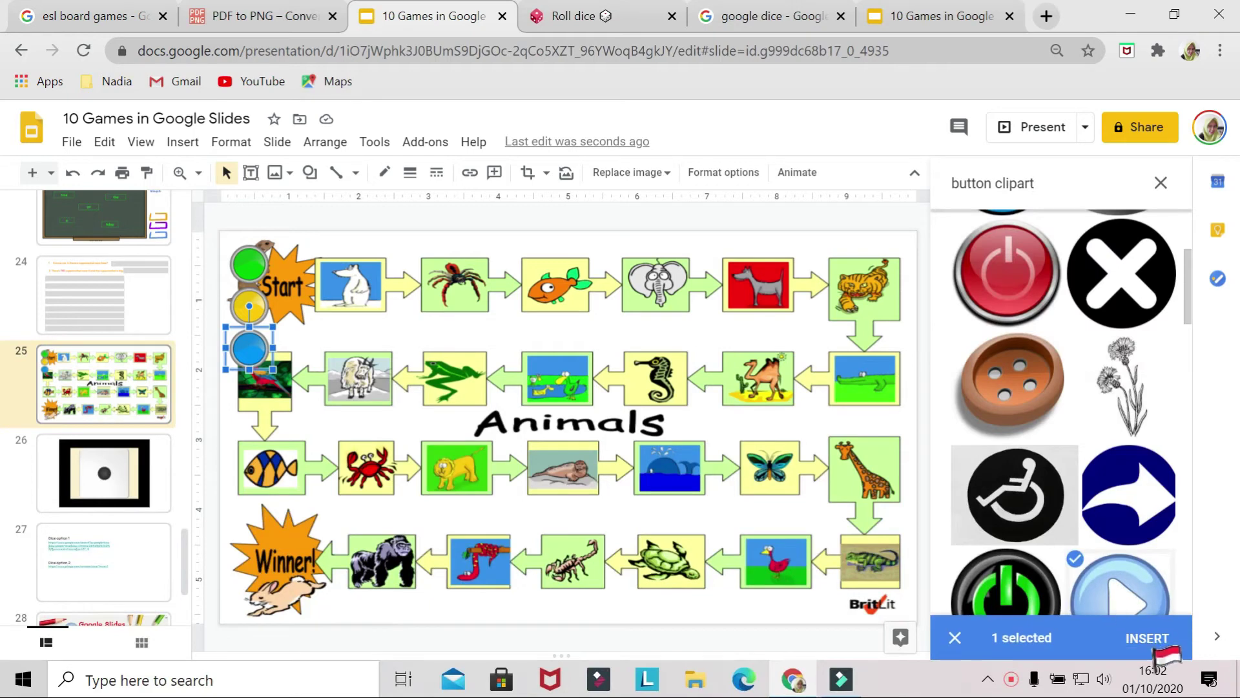
left_click(1148, 636)
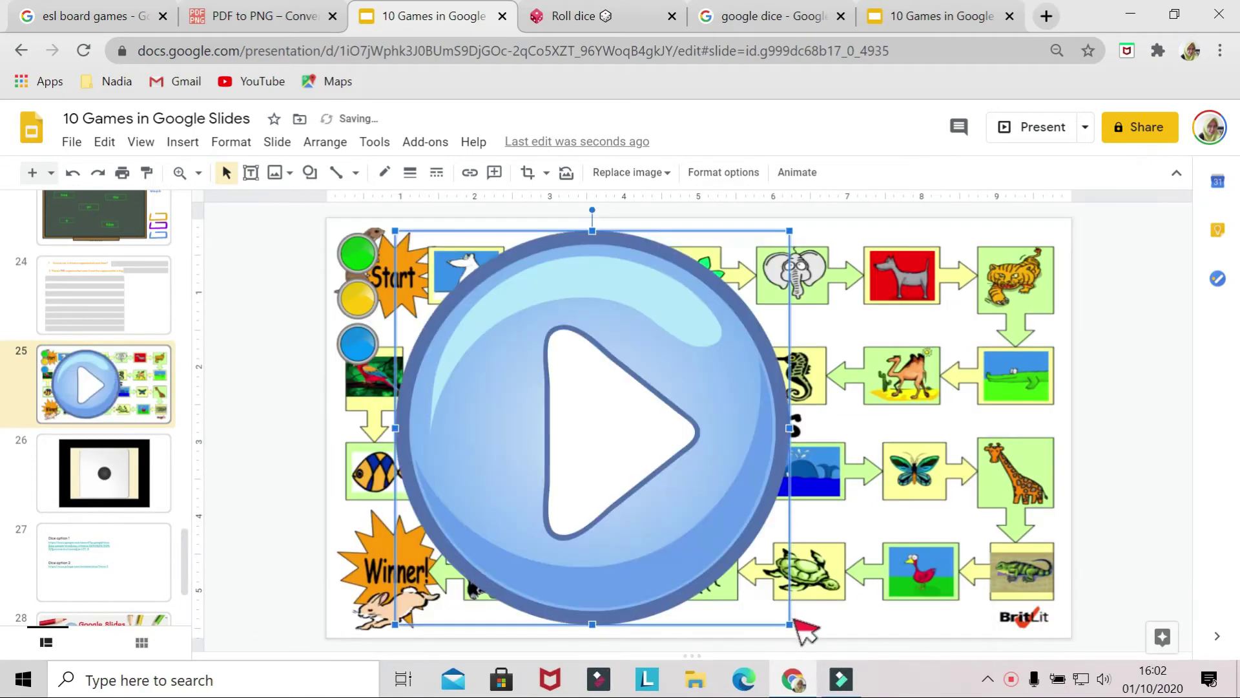
left_click_drag(756, 592, 684, 339)
key("Delete")
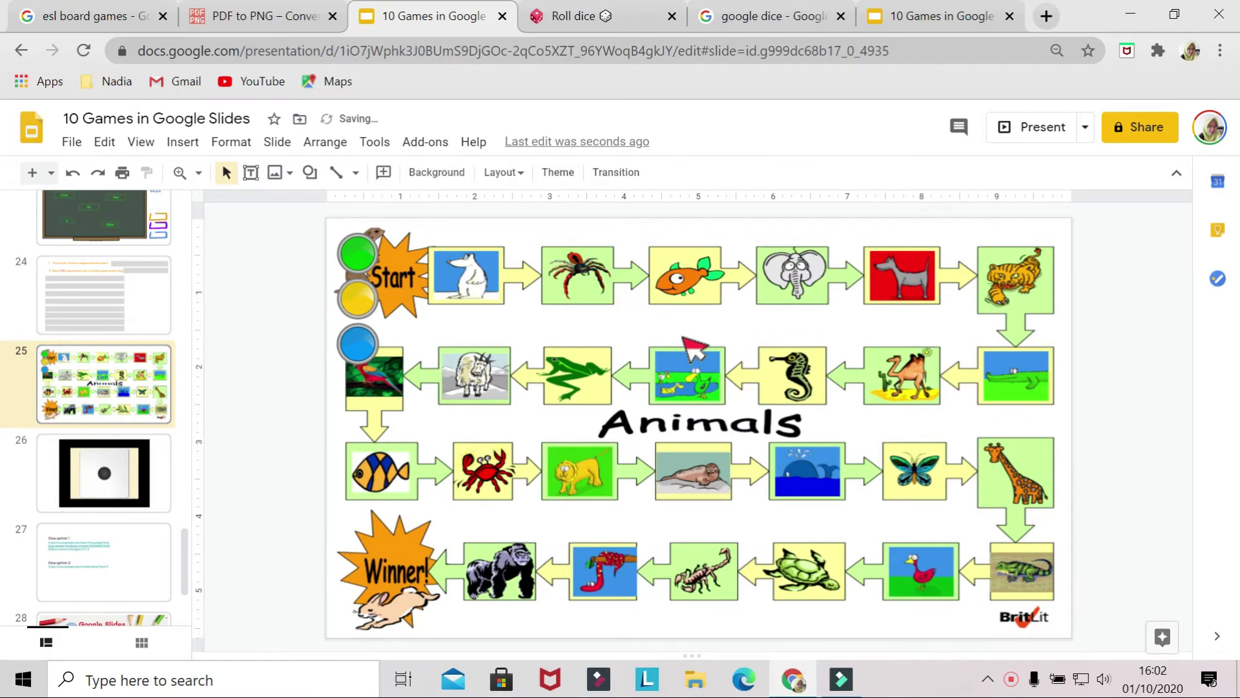
left_click(182, 142)
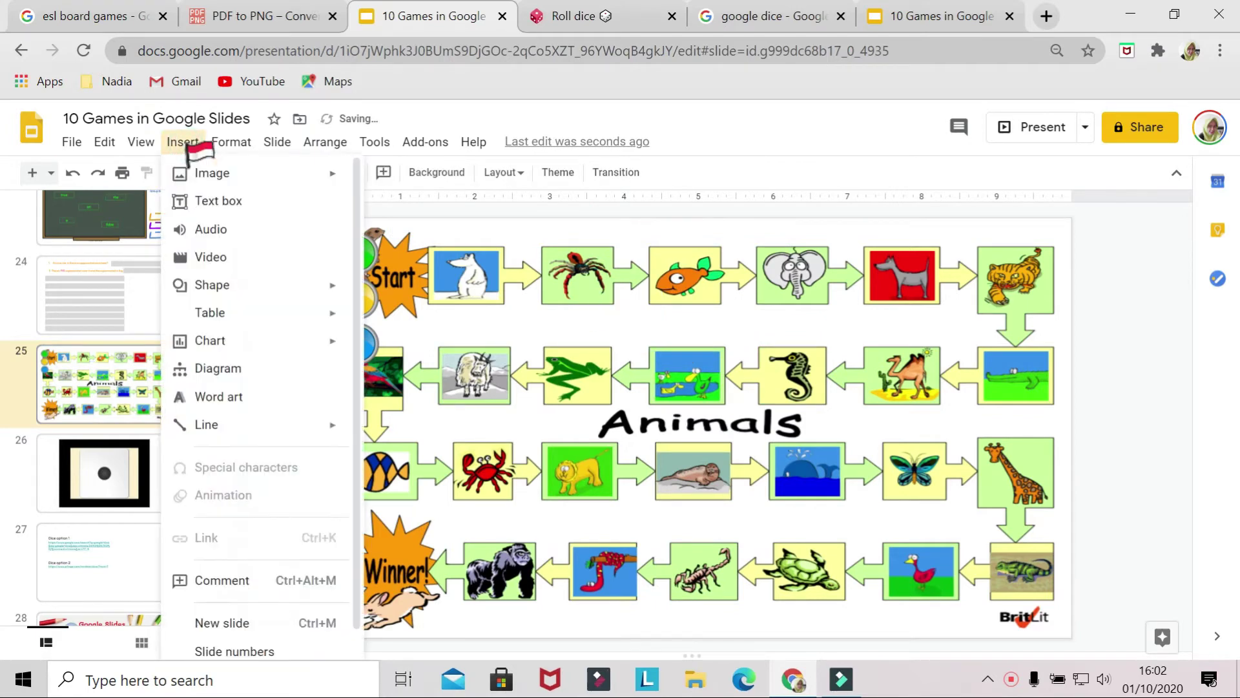
mouse_move(216, 284)
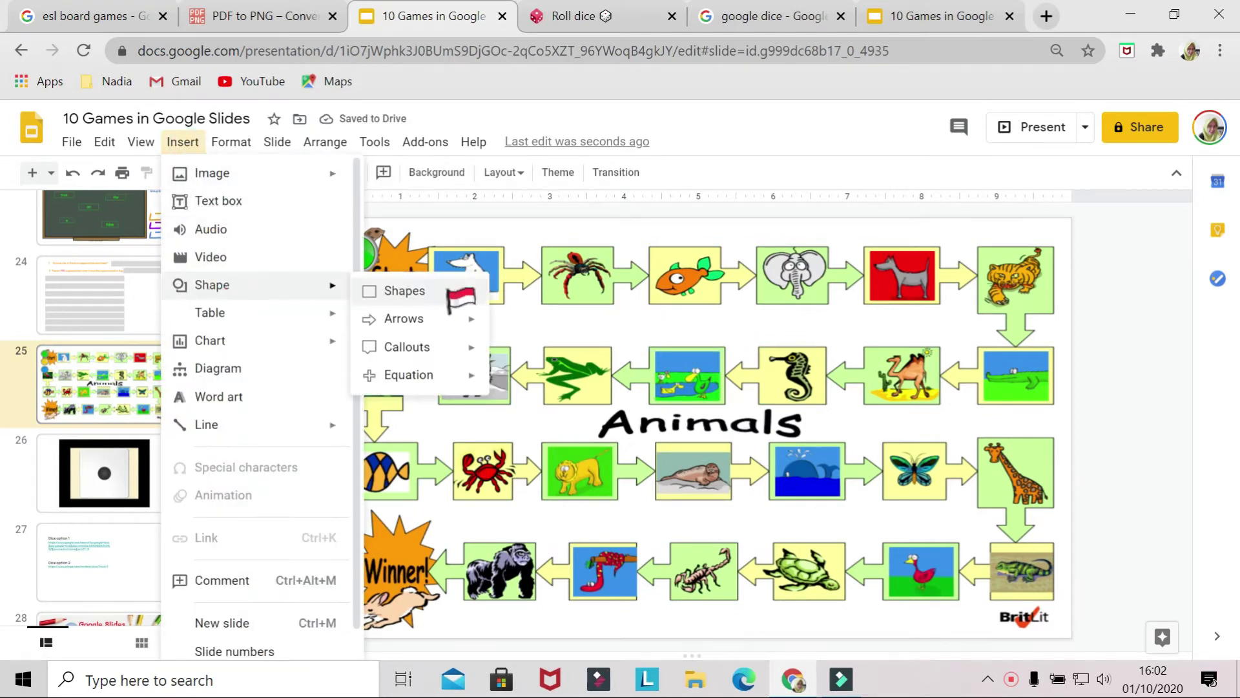
mouse_move(452, 294)
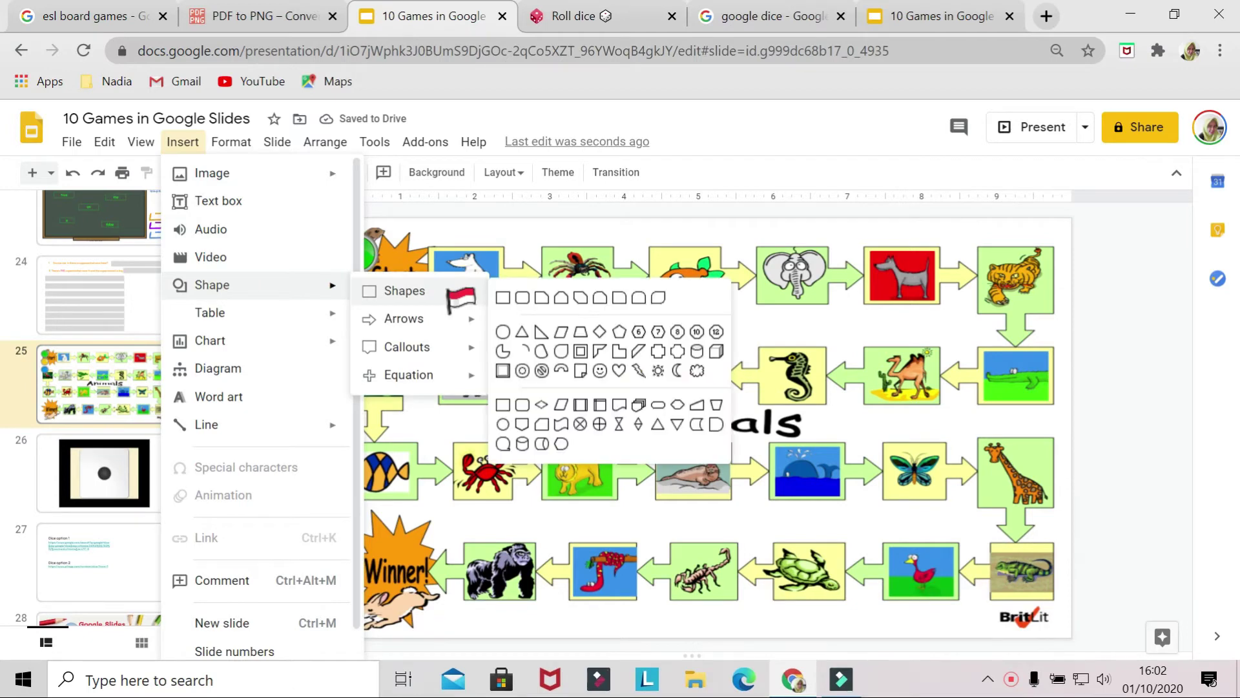
left_click(504, 332)
left_click_drag(516, 310, 555, 348)
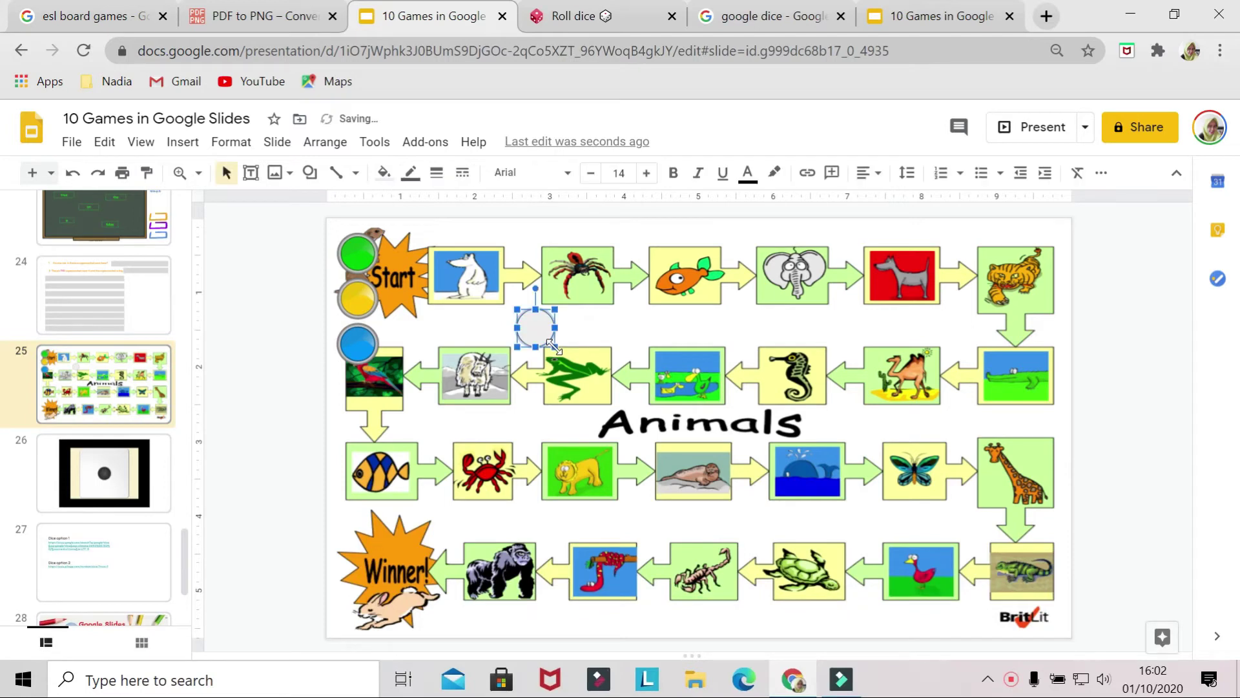
left_click(384, 172)
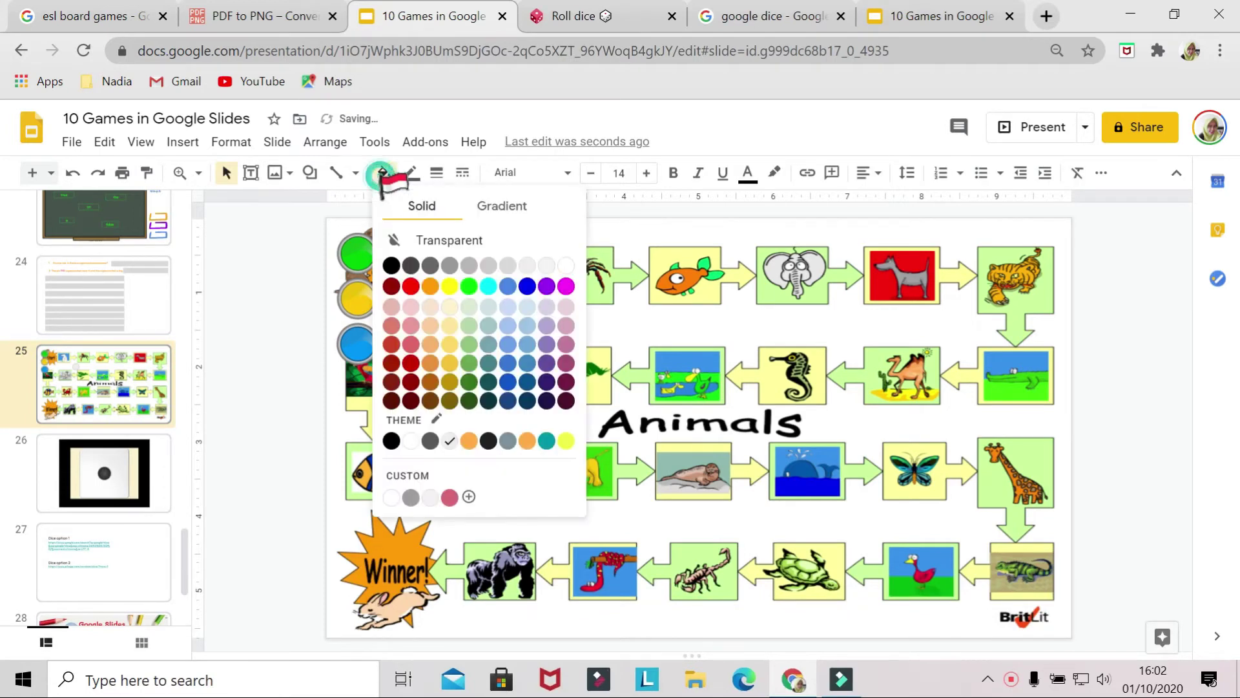
left_click(411, 286)
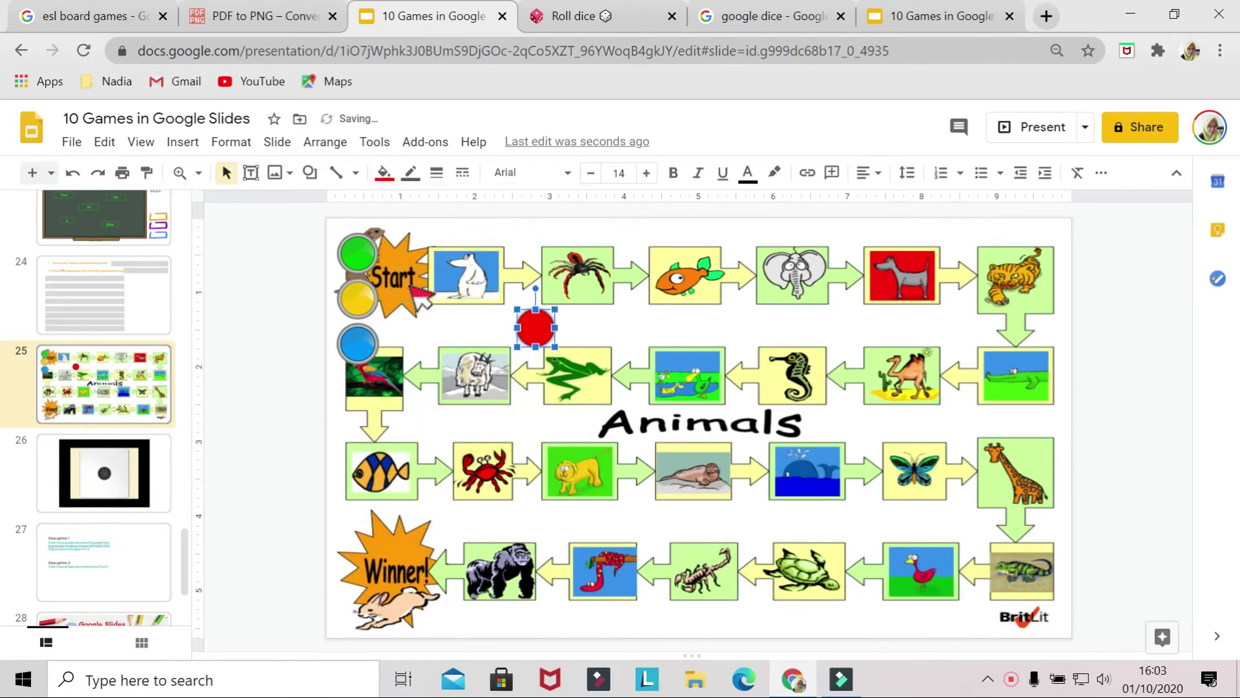
right_click(554, 326)
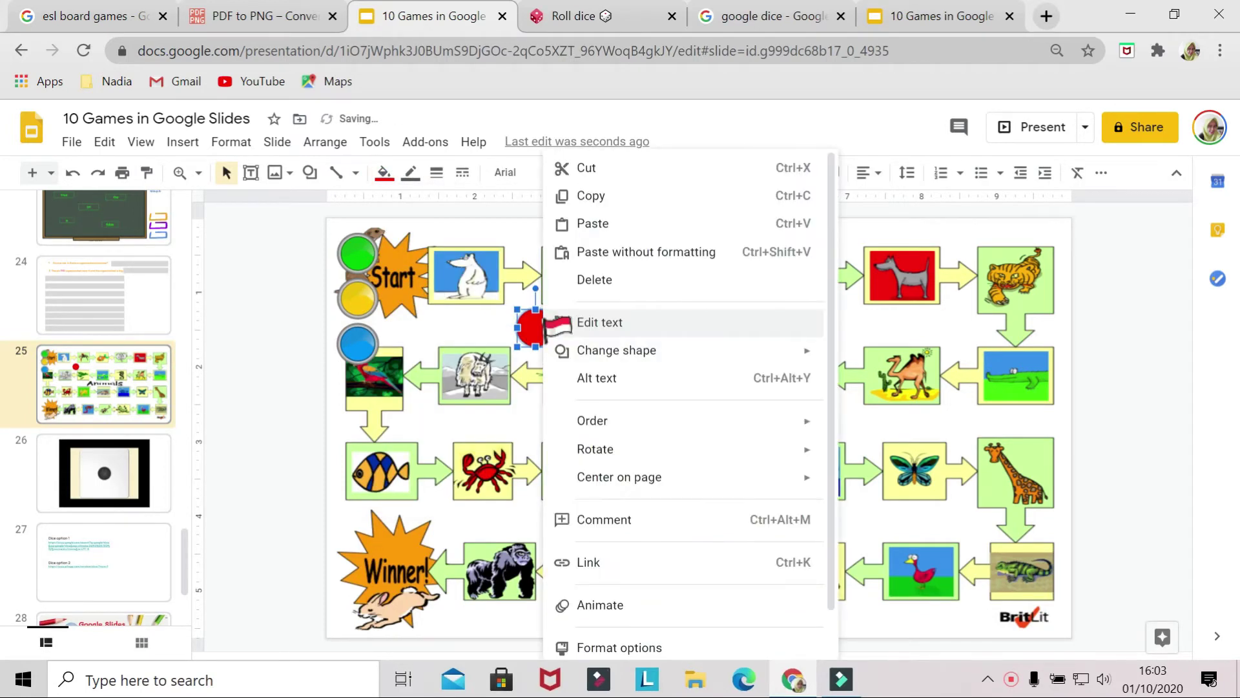
left_click(666, 647)
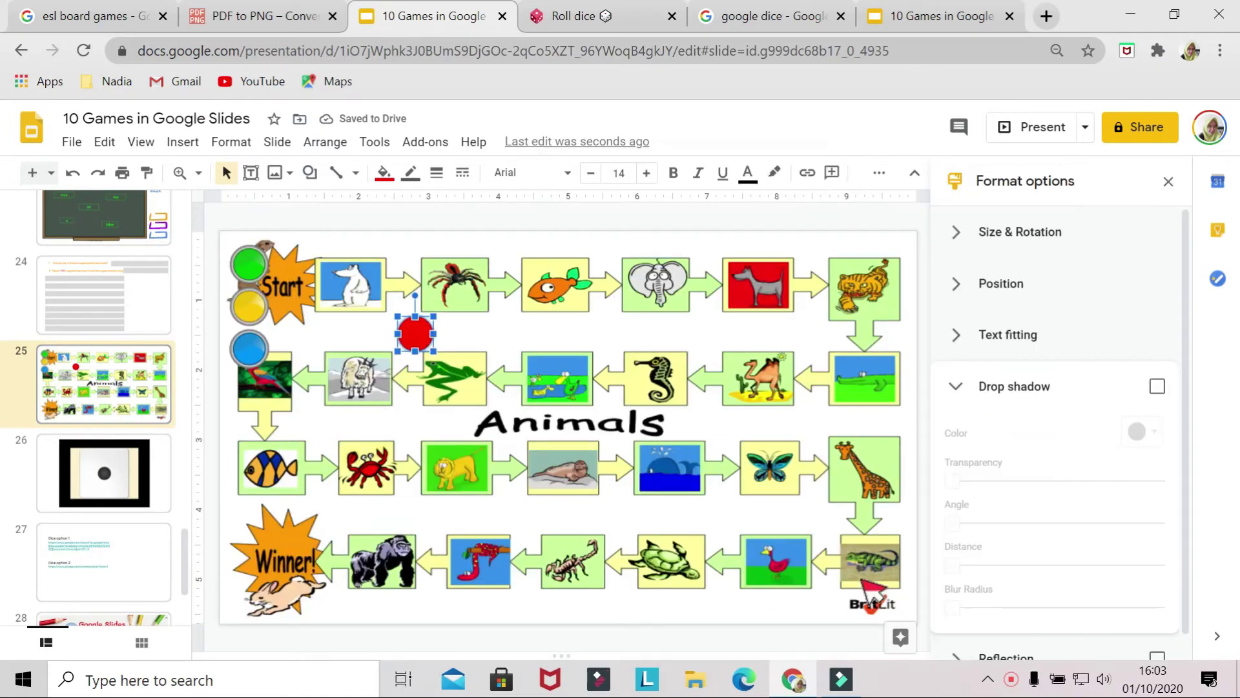
left_click(1157, 387)
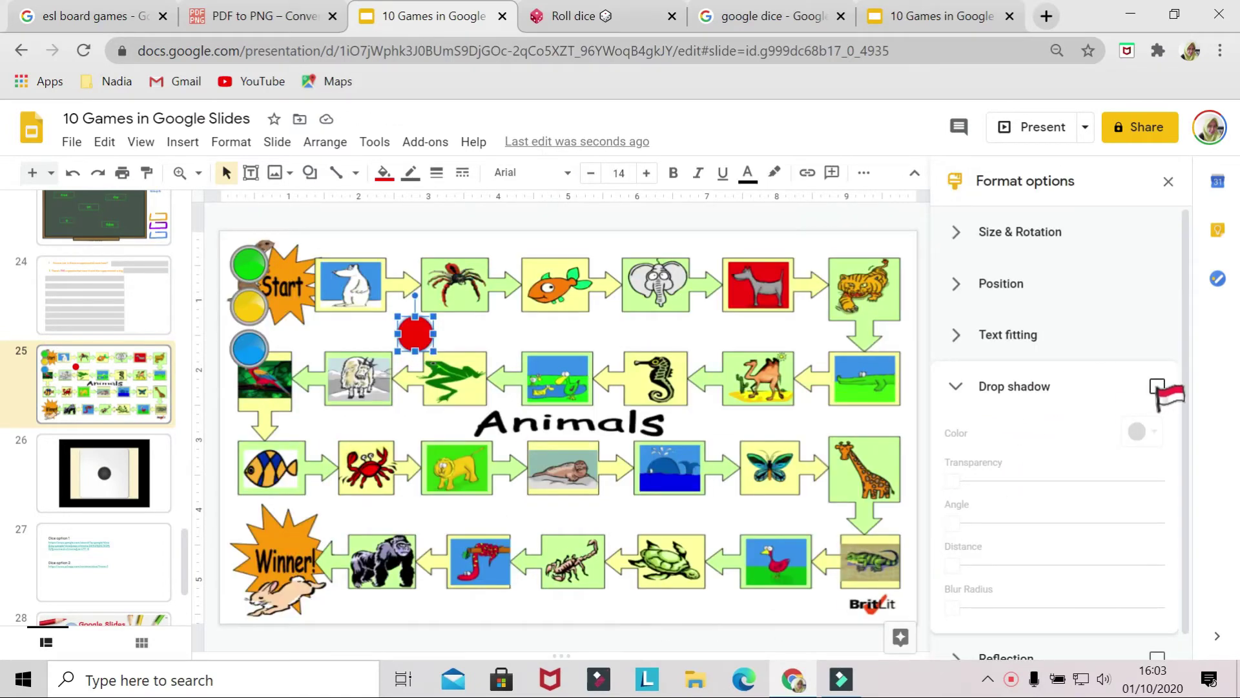
left_click(1167, 182)
left_click(621, 334)
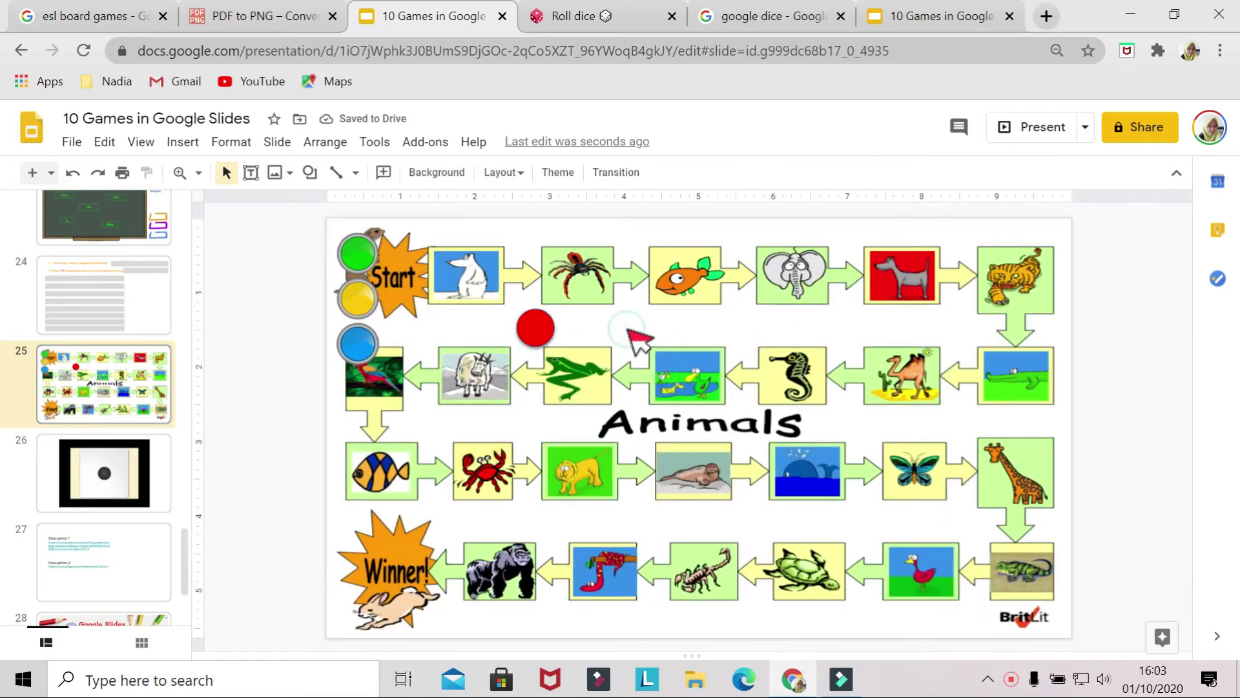
left_click(526, 333)
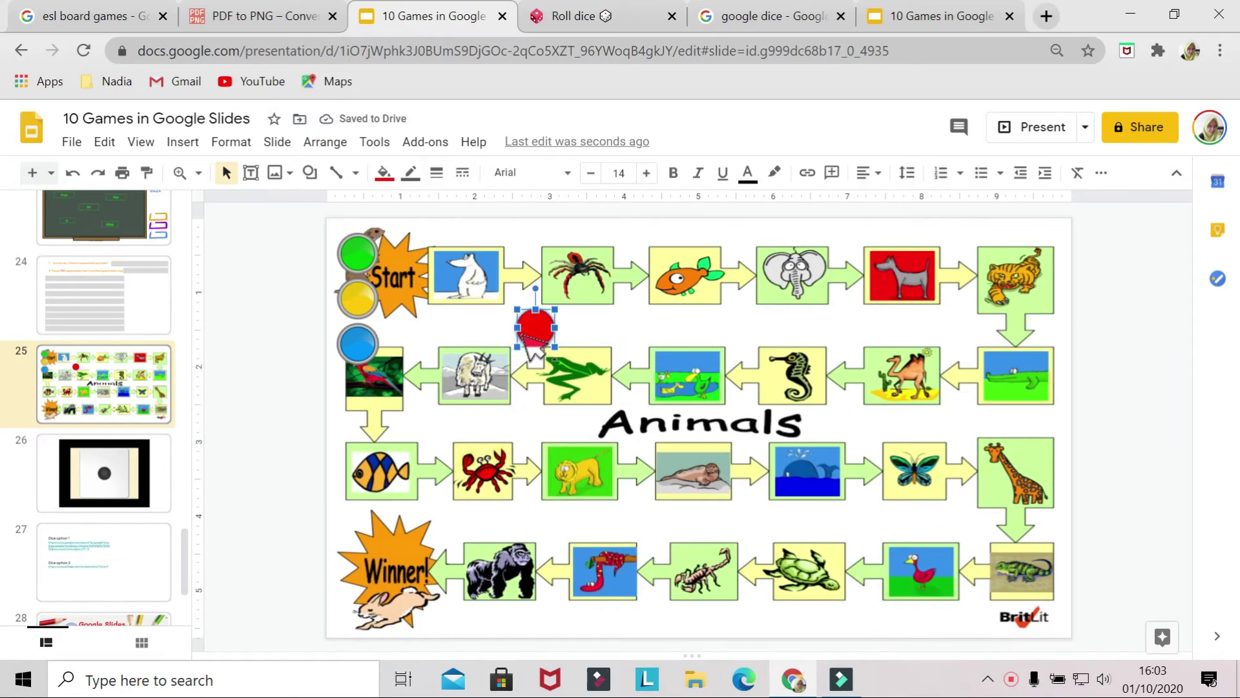
key("Delete")
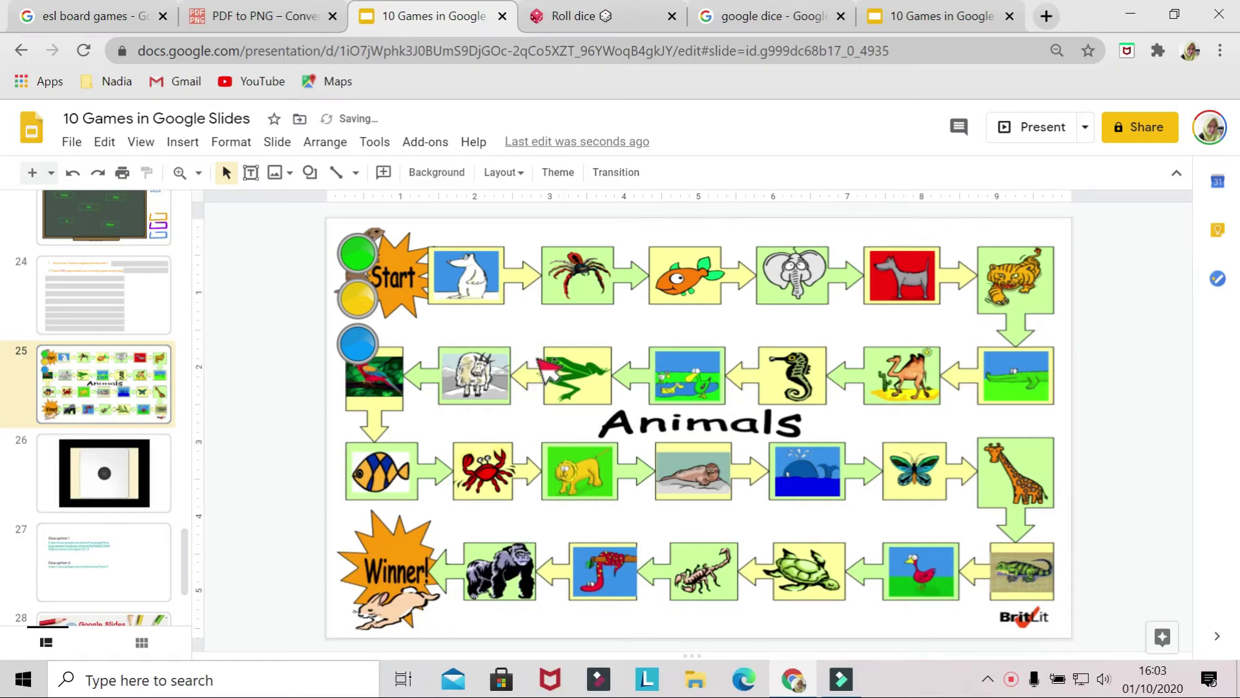
Step: Play the slide 26 Dice video, pause it at 0:04 on a two, and dismiss suggestions
left_click(165, 478)
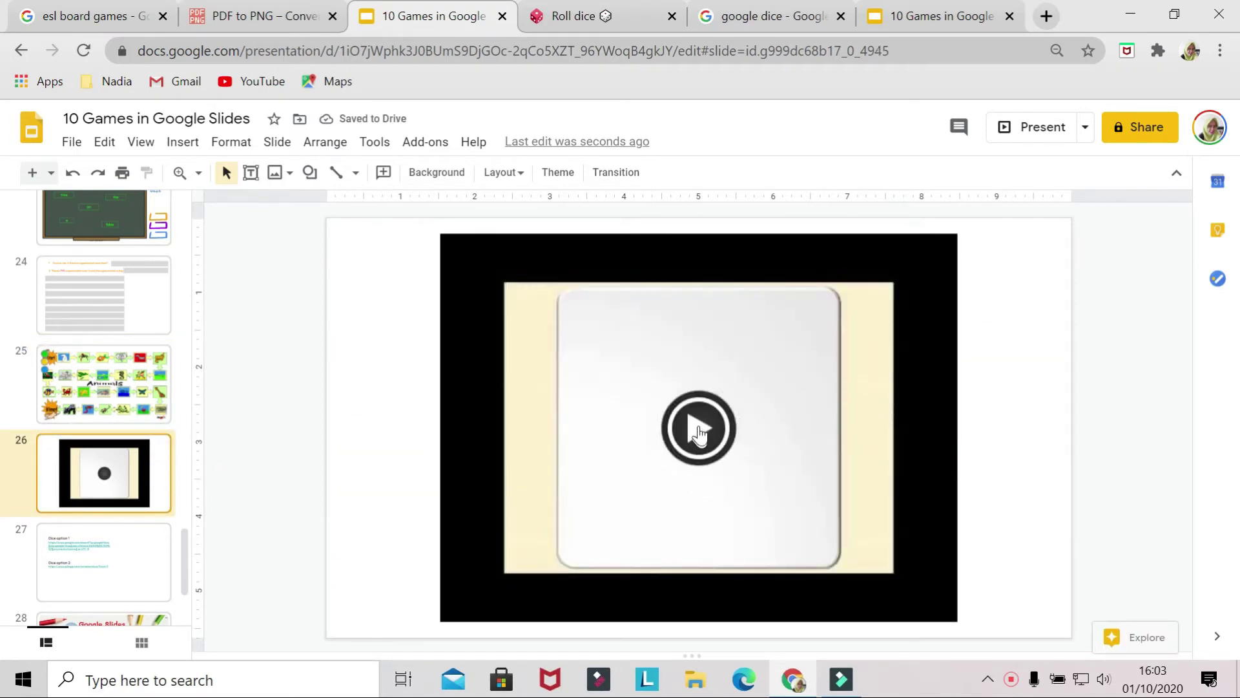
left_click(699, 430)
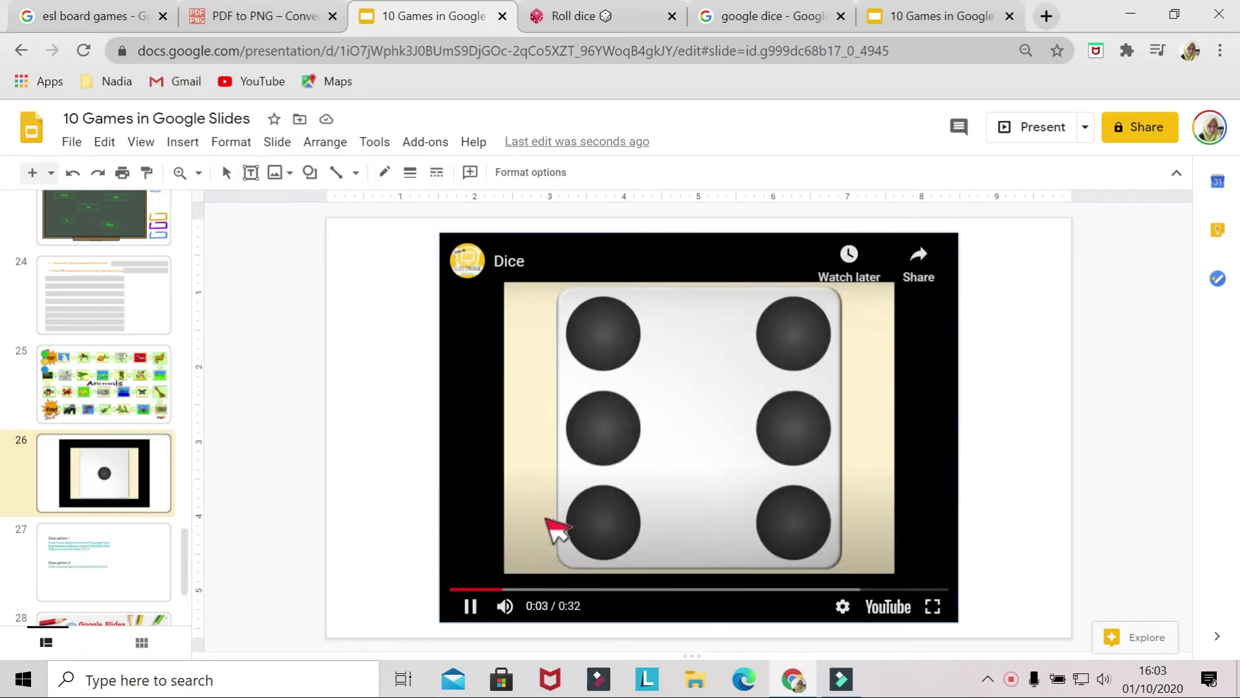
left_click(470, 610)
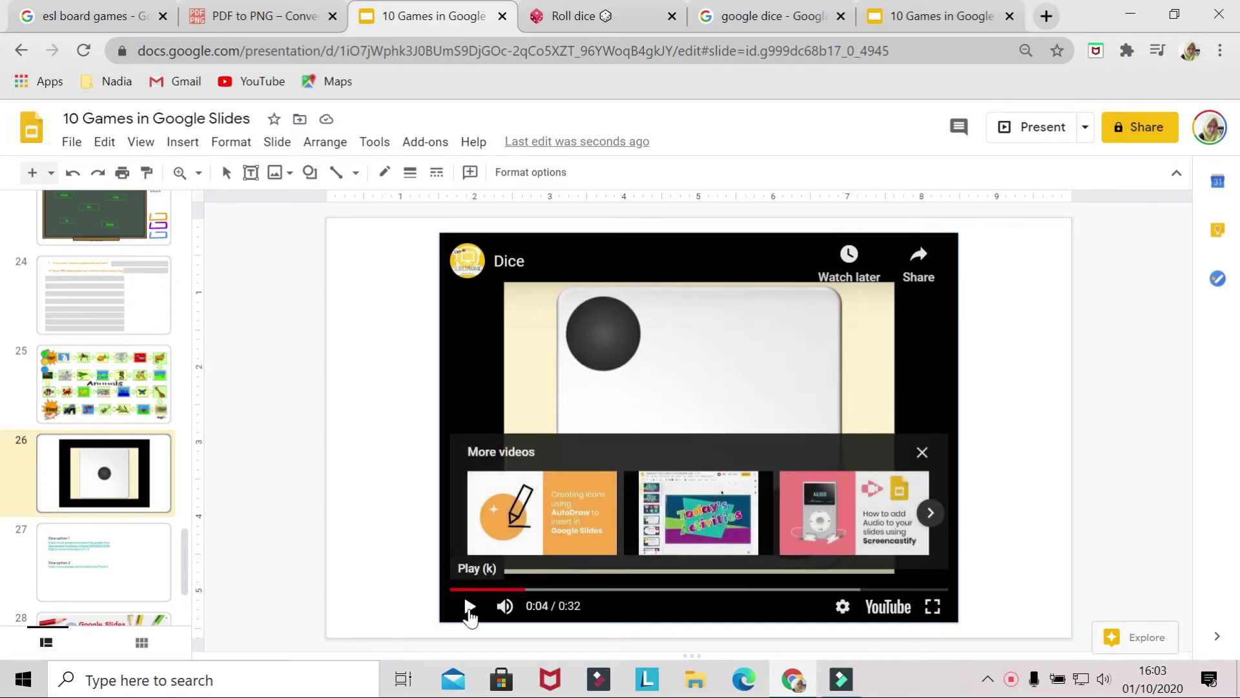
left_click(923, 453)
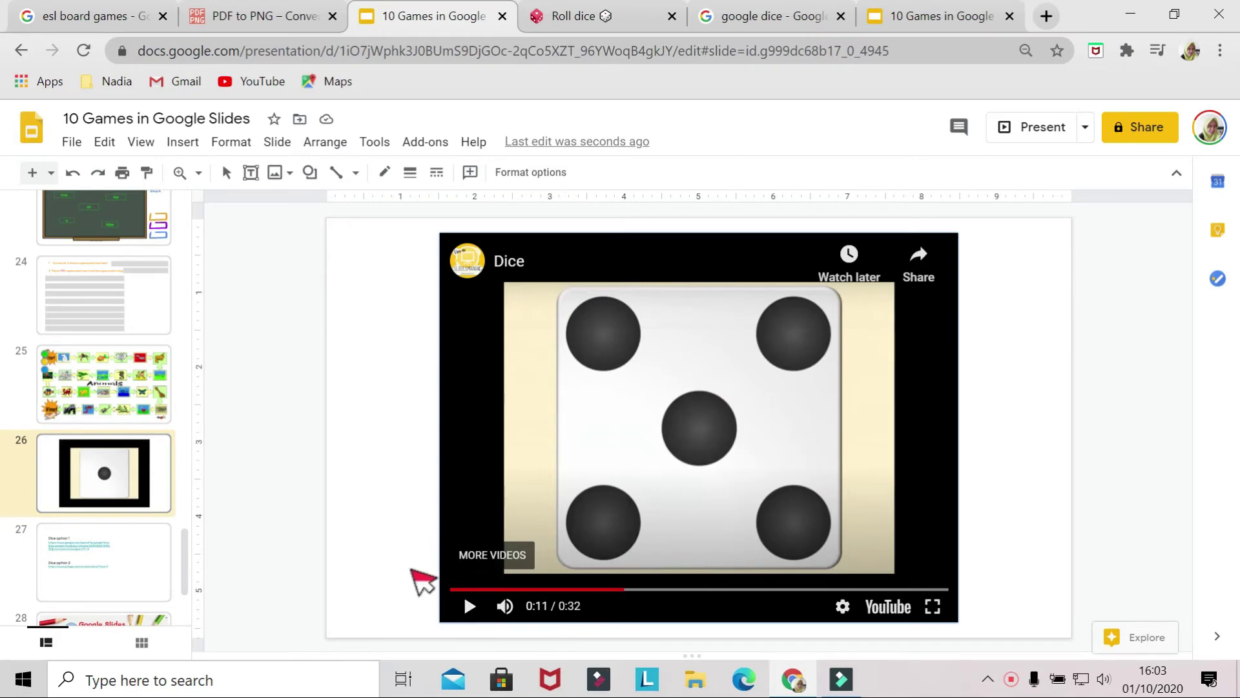
Step: Roll the dice on the Google dice and PiliApp dice roller pages
left_click(594, 16)
left_click(761, 18)
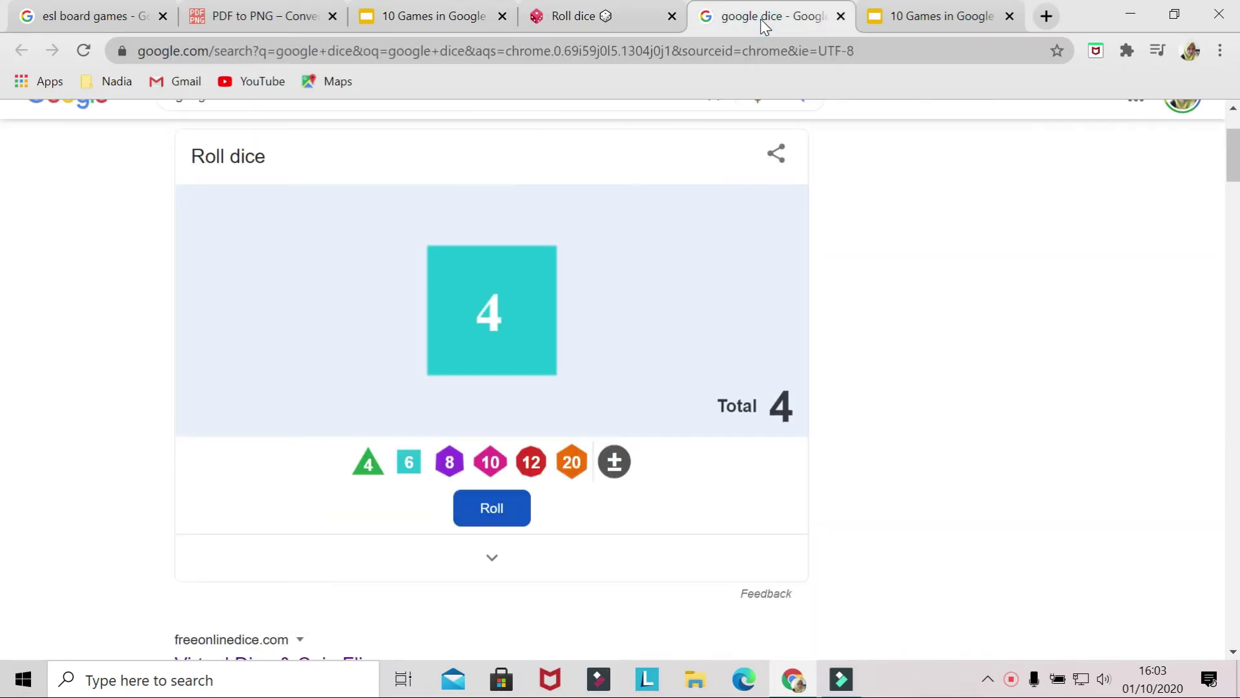
left_click(505, 515)
left_click(413, 460)
left_click(450, 461)
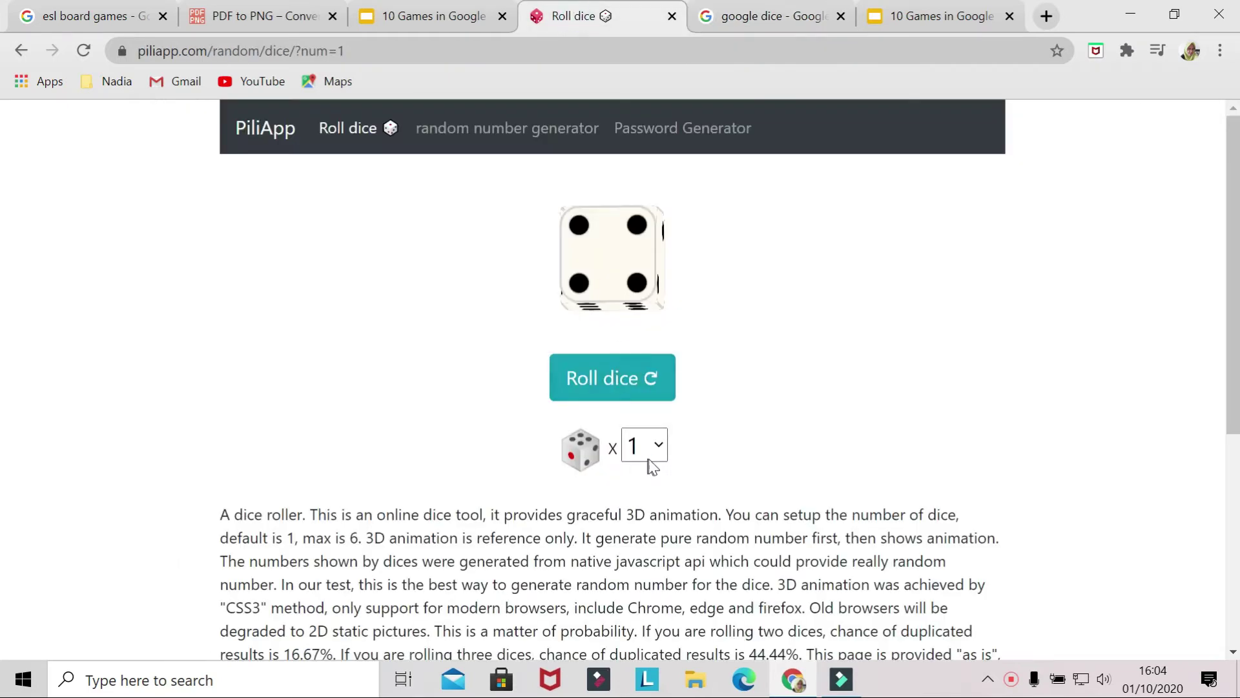
left_click(644, 443)
left_click(645, 552)
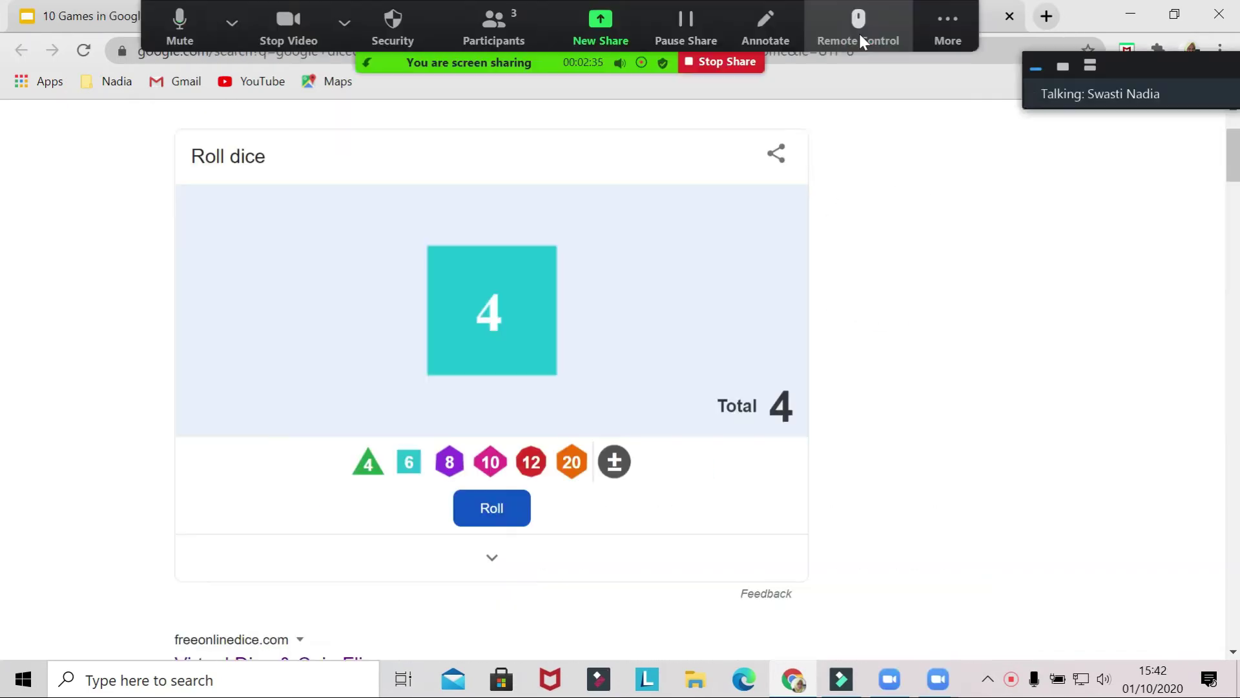
Step: Give a participant remote control to roll the dice, then abort their control
left_click(859, 36)
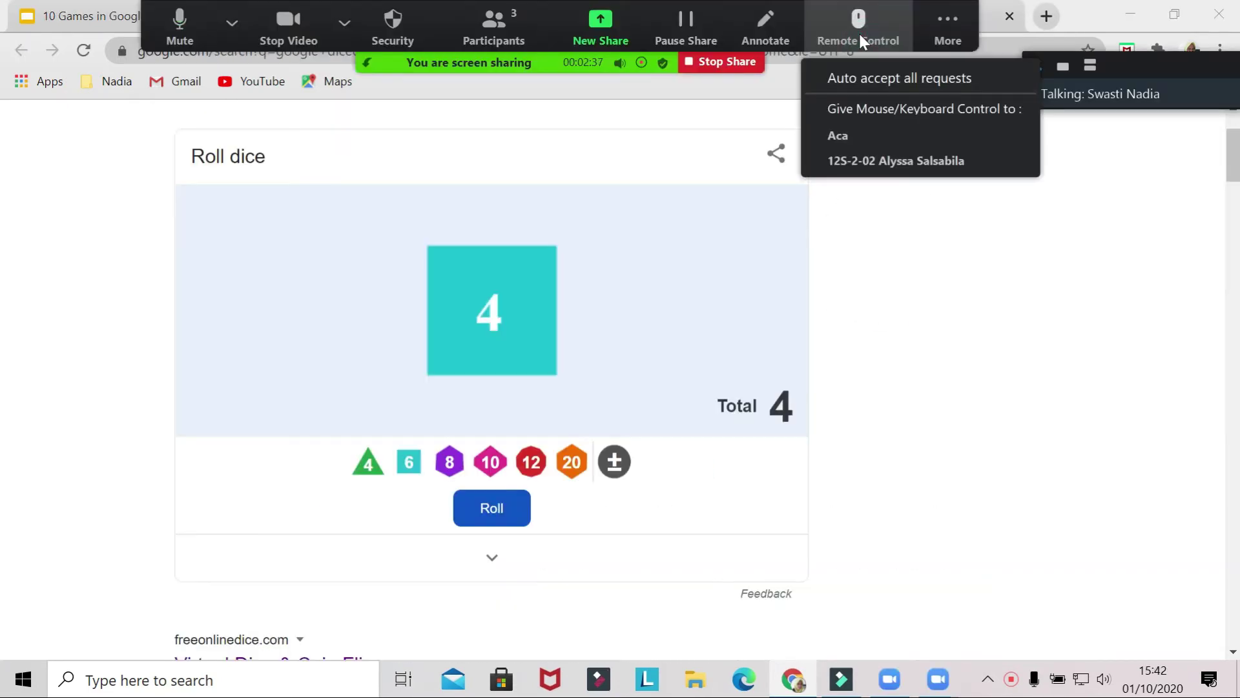
left_click(874, 163)
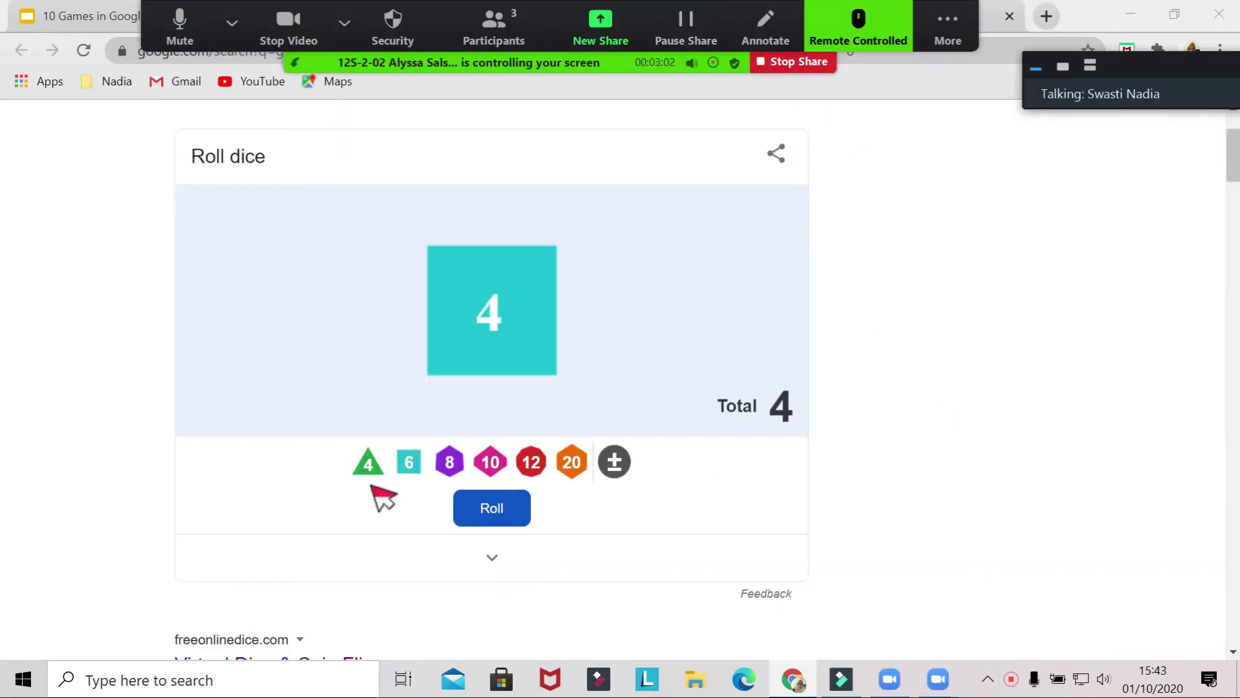
right_click(599, 678)
left_click(496, 513)
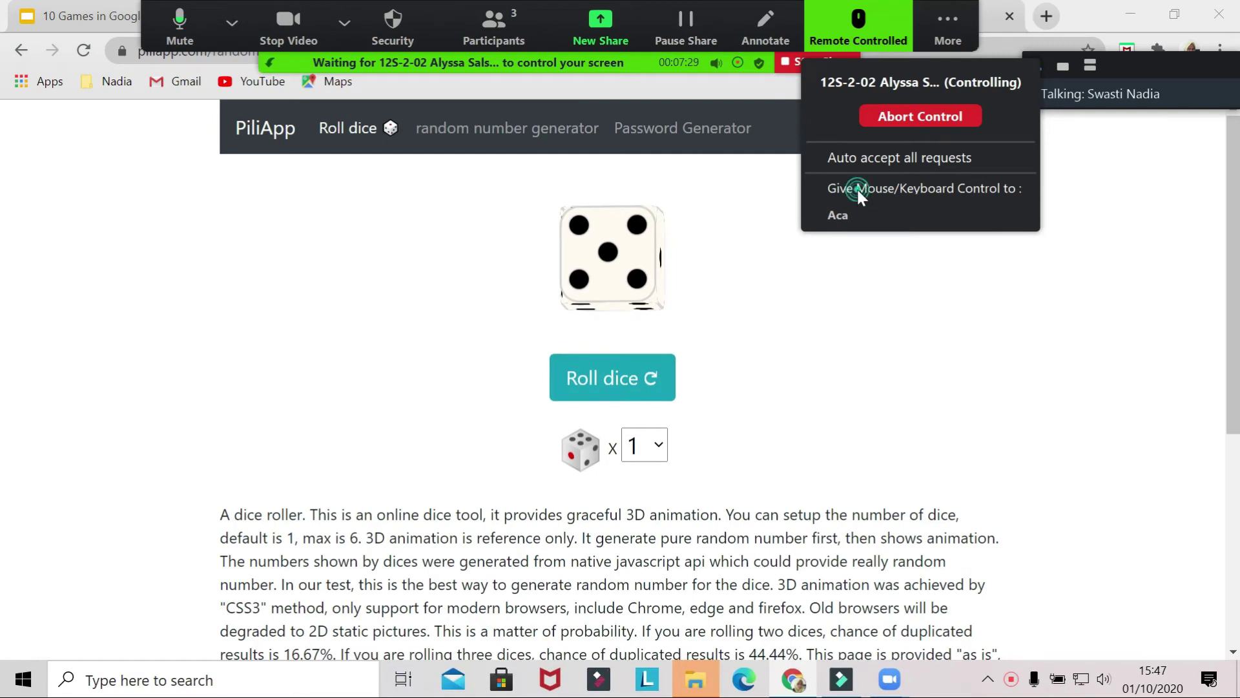
left_click(837, 215)
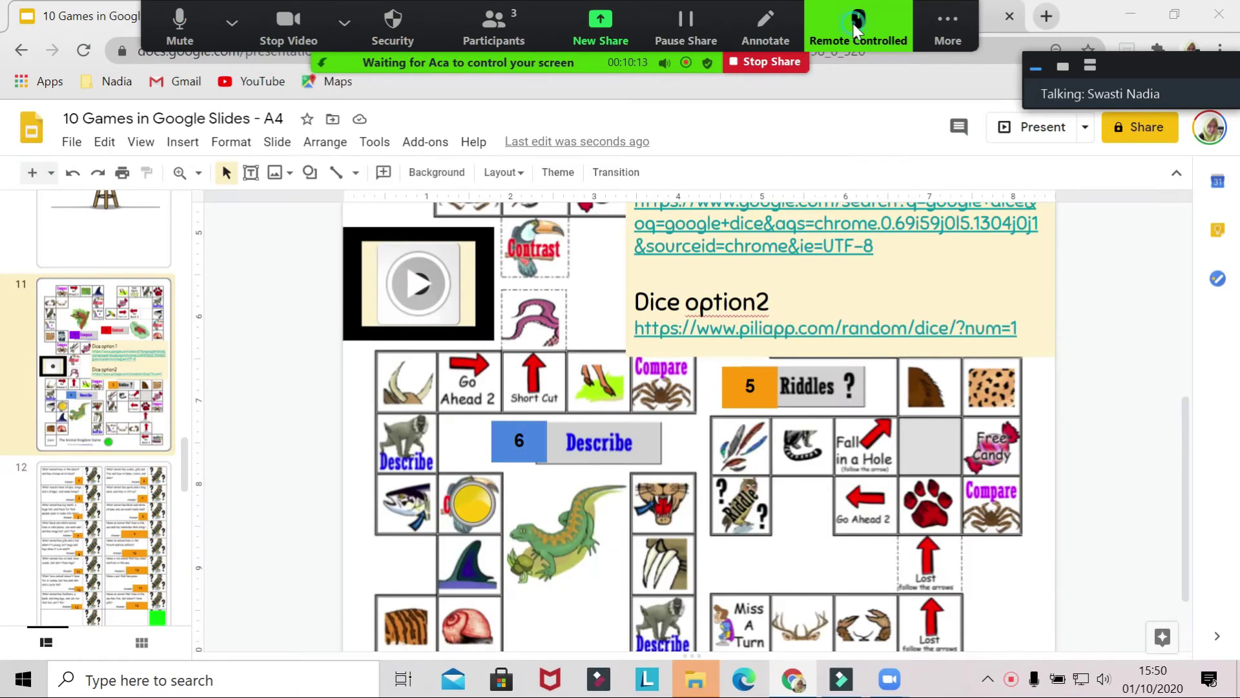
left_click(857, 29)
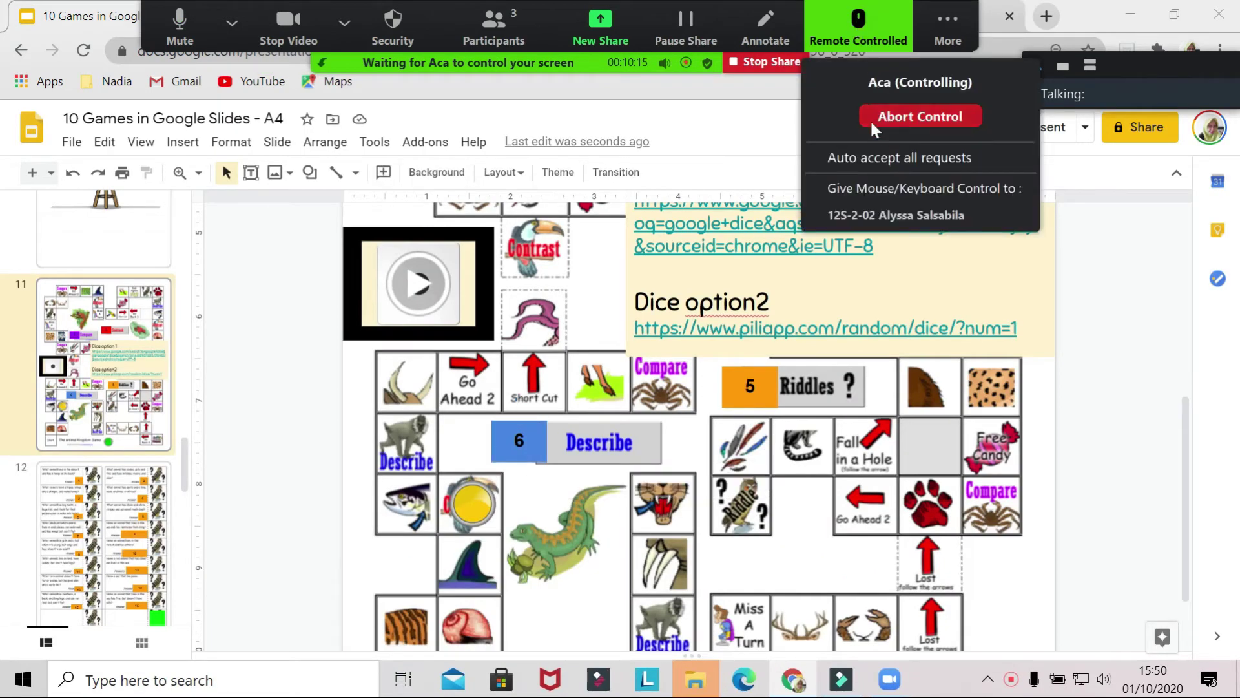
left_click(901, 118)
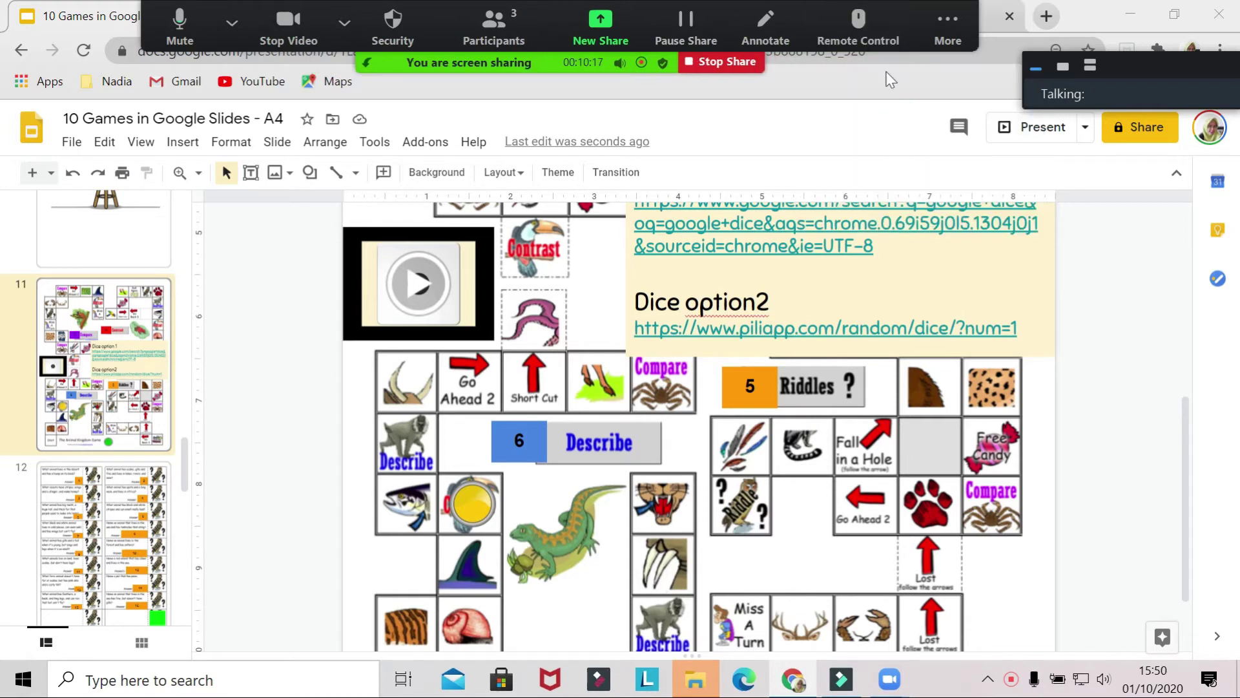
left_click(866, 29)
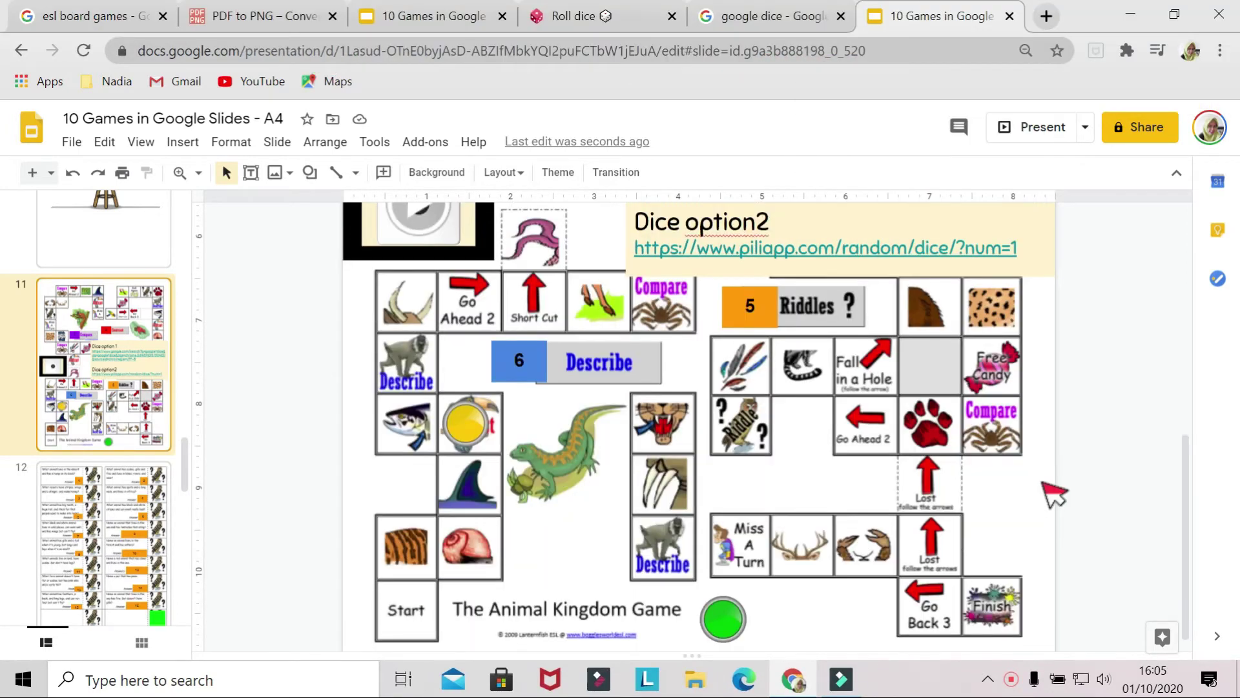
Step: Nudge the yellow counter onto the fish square and back toward the toucan square
scroll(1055, 494, "up", 3)
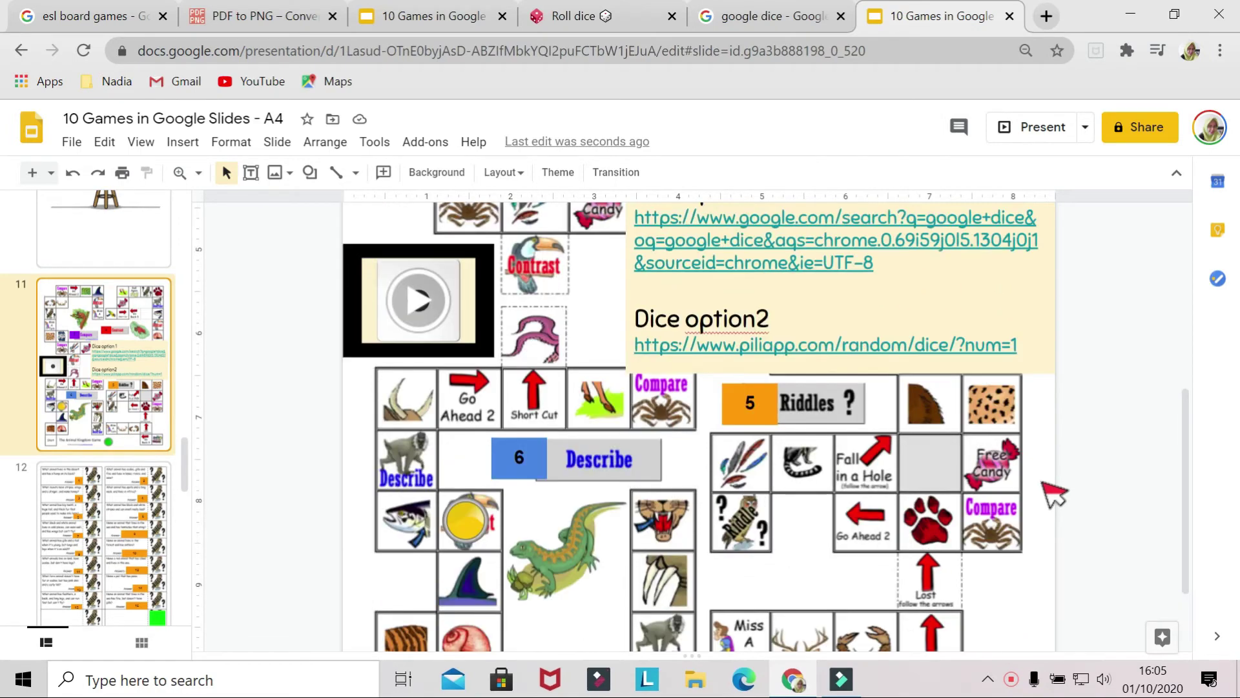
scroll(1054, 494, "down", 3)
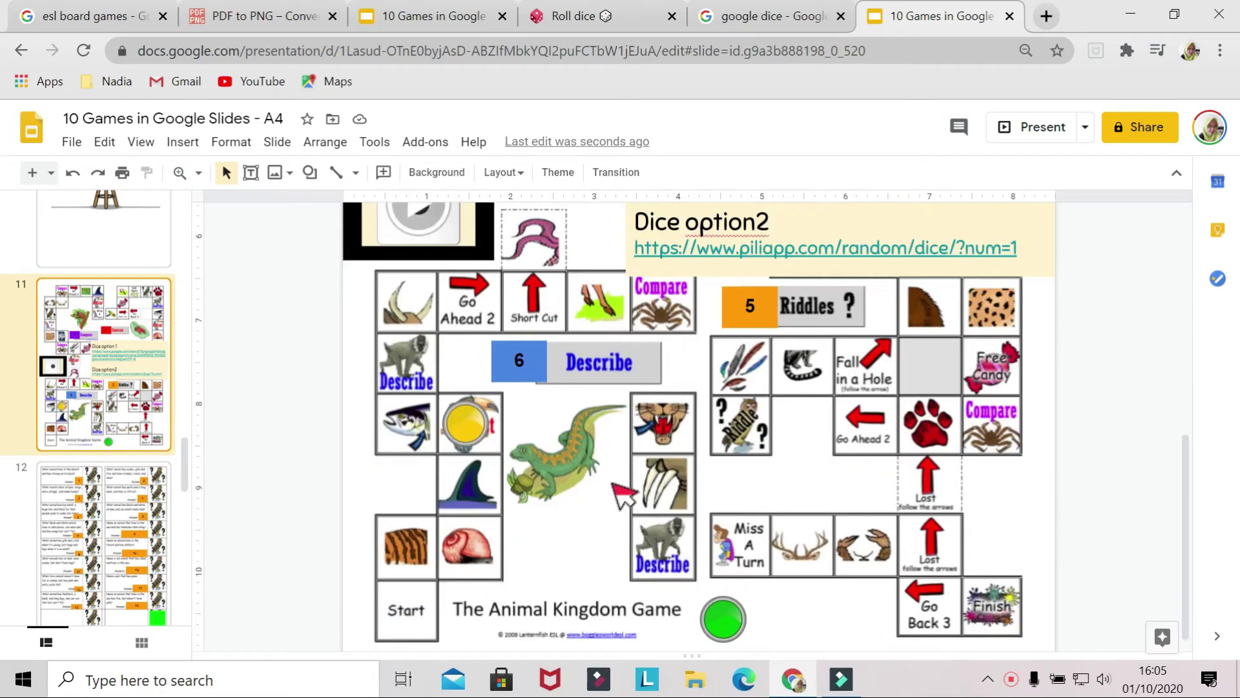
scroll(613, 484, "up", 6)
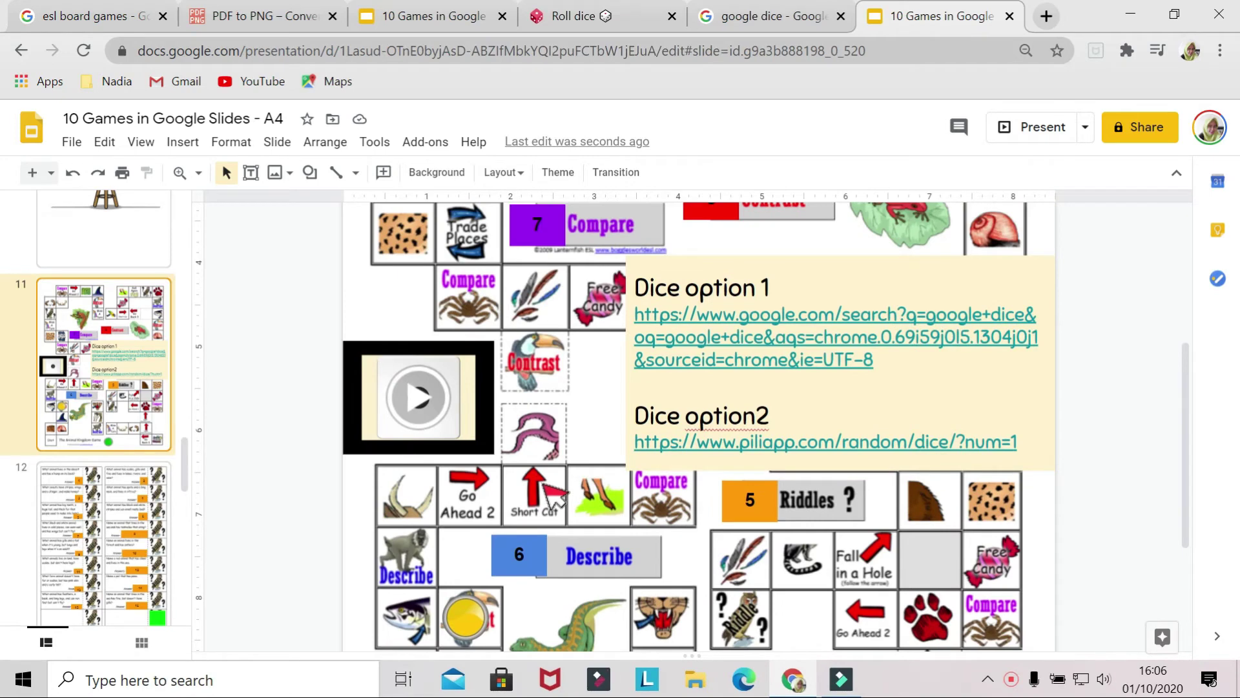
scroll(553, 498, "down", 6)
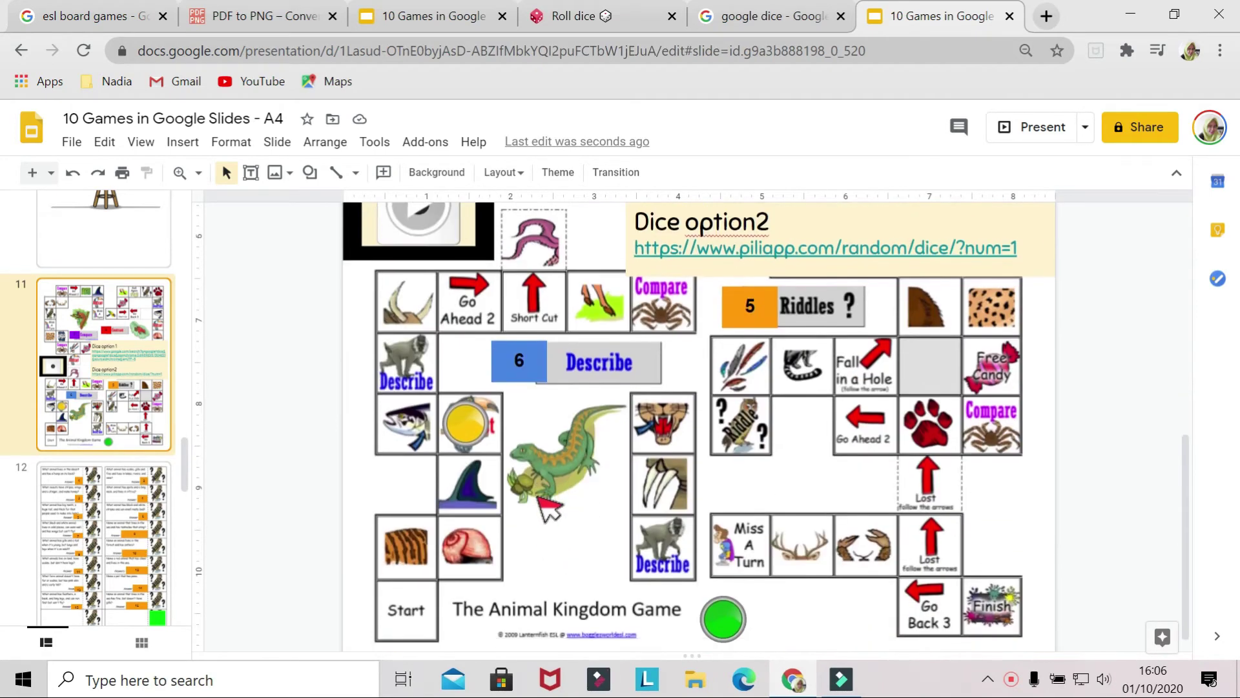
left_click(487, 431)
key("Left")
key("Left")
key("Left")
key("Left")
key("Left")
key("Left")
key("Left")
key("Left")
key("Left")
key("Left")
key("Right")
key("Right")
key("Right")
key("Right")
key("Right")
key("Right")
key("Right")
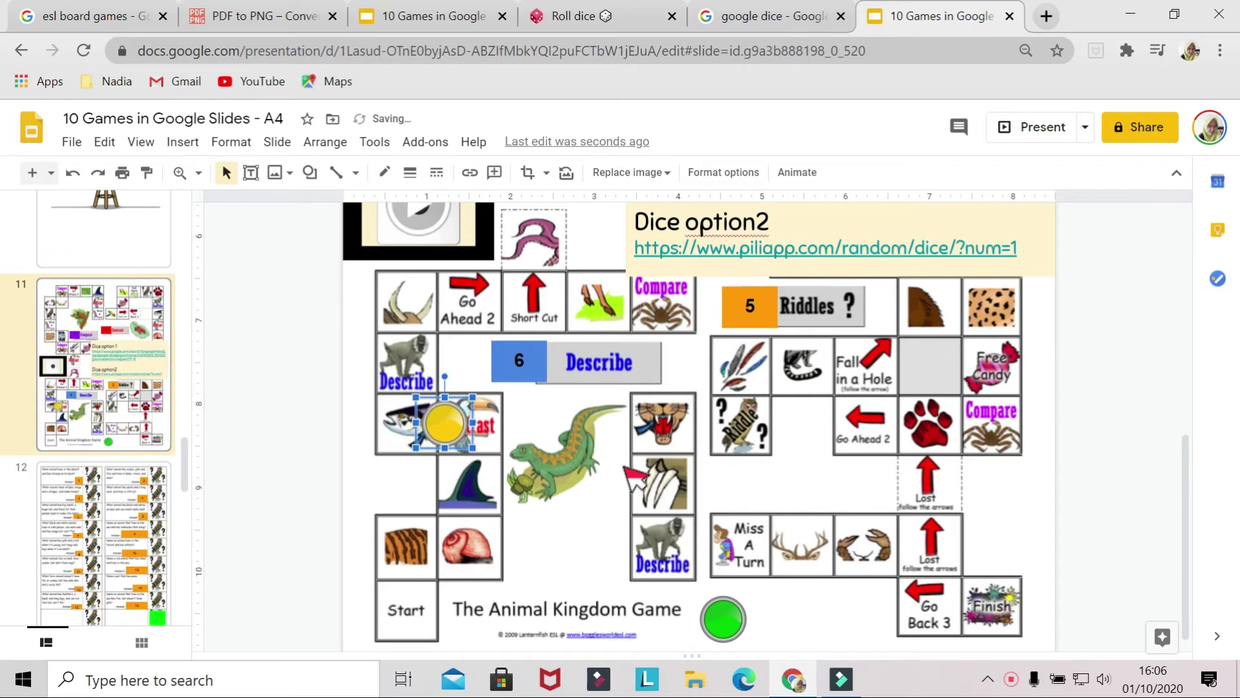
Step: Follow the red 8 Contrast box's link to the Contrast cards on slide 15
scroll(630, 475, "up", 9)
left_click(710, 295)
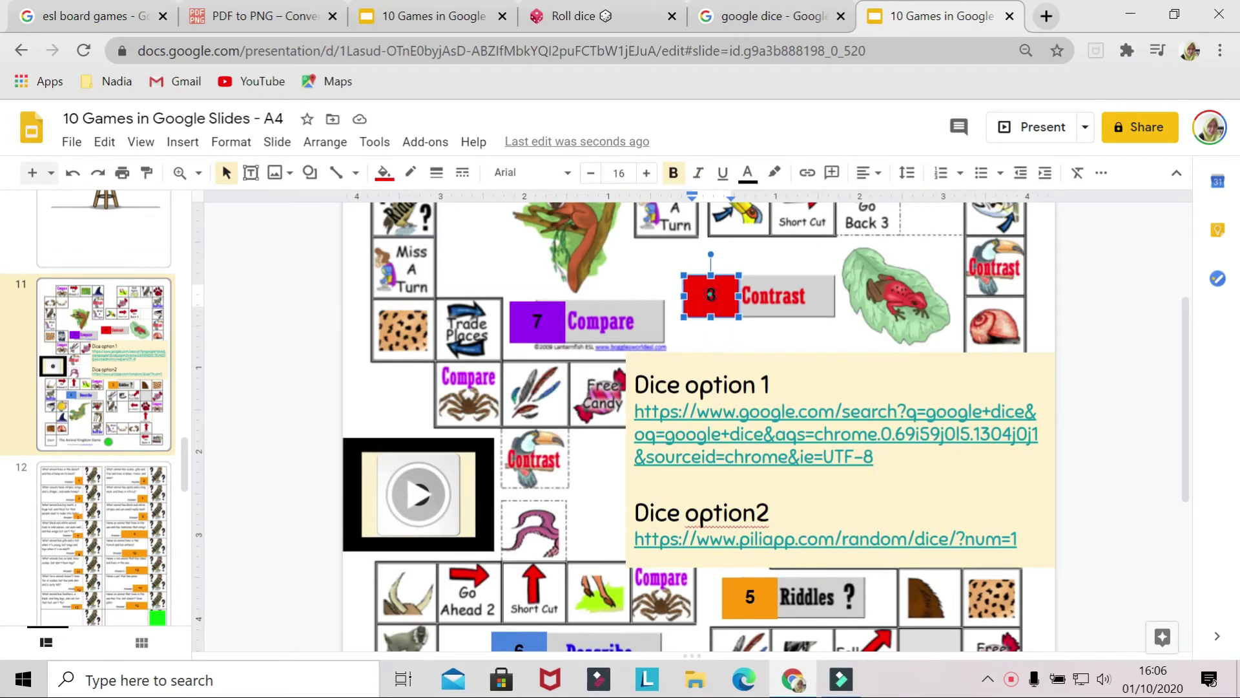
left_click(708, 311)
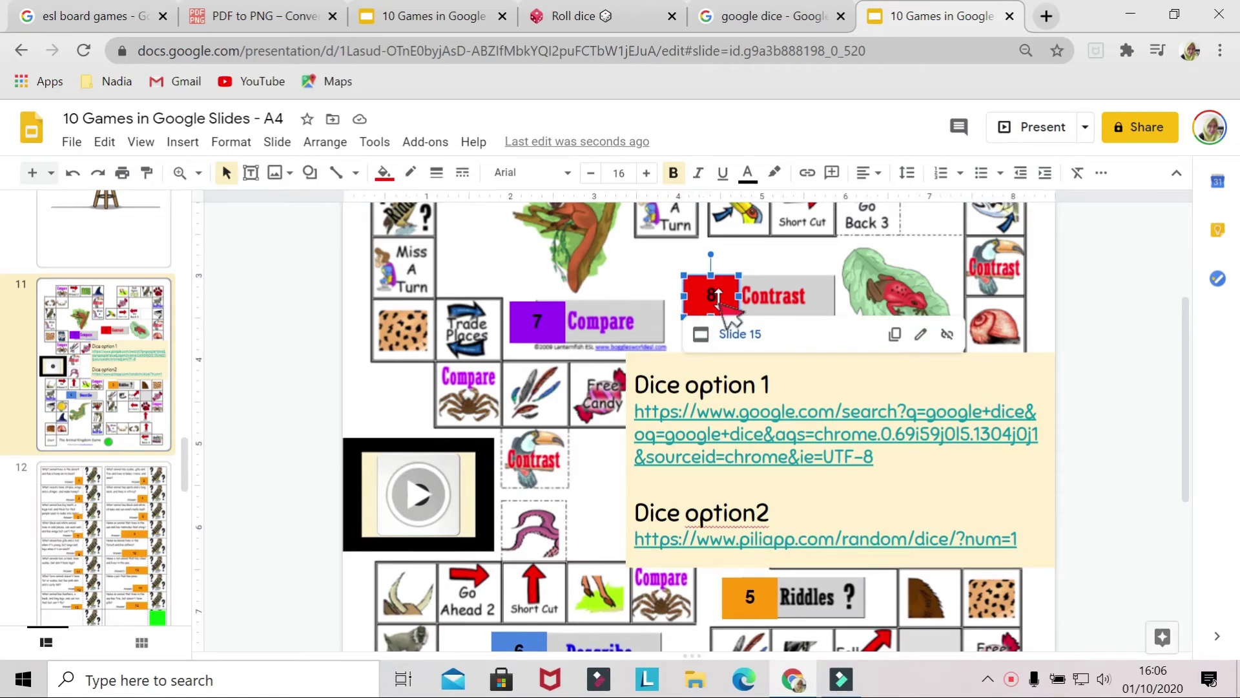
left_click(736, 337)
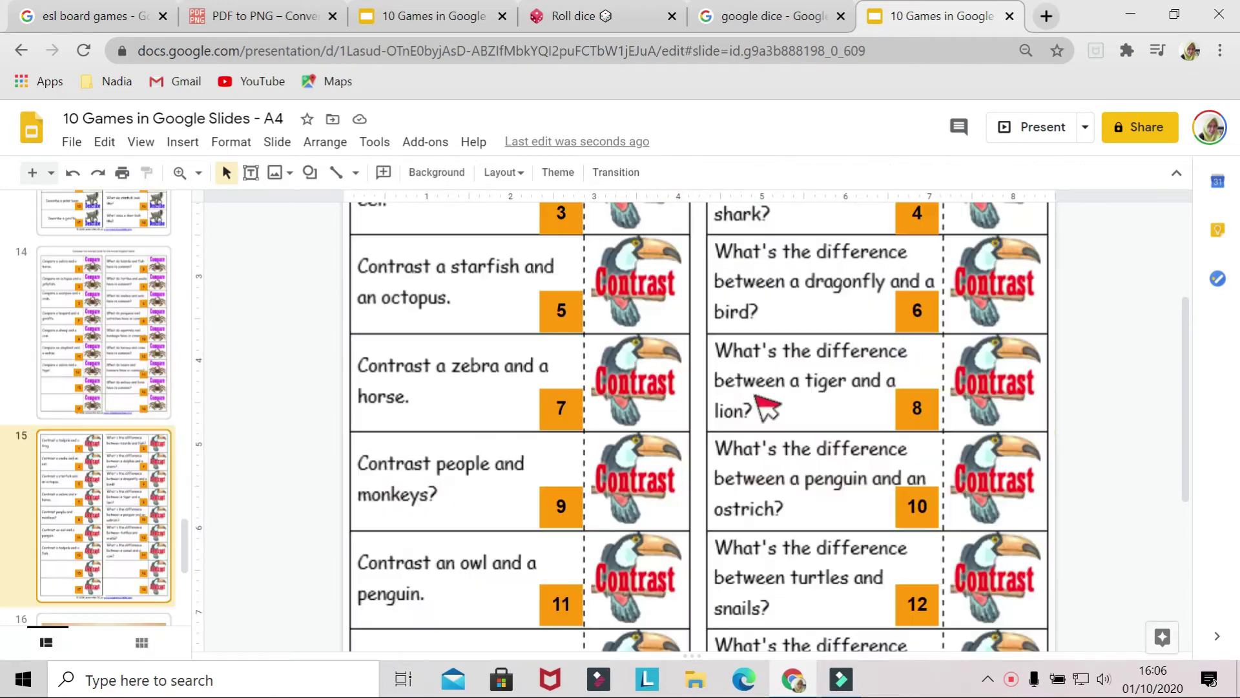
scroll(762, 407, "down", 5)
scroll(762, 407, "down", 2)
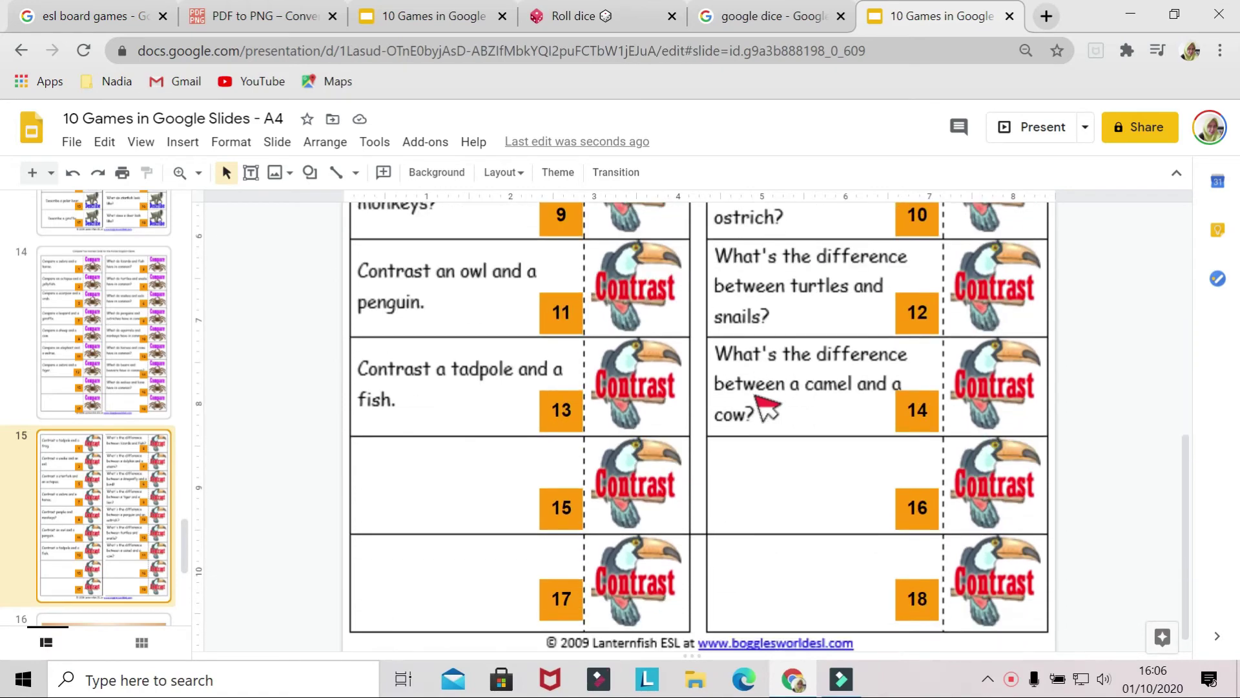
scroll(762, 407, "up", 2)
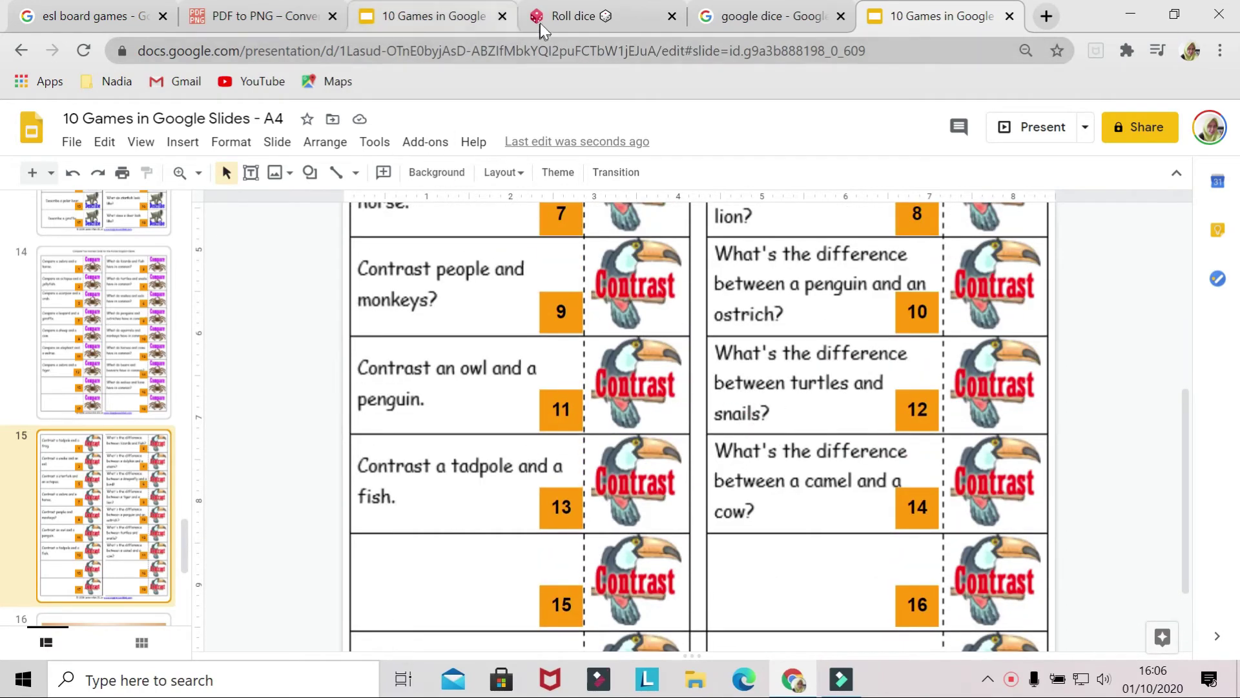
Step: Roll the three online dice, then move the green hint box between the jellyfish and owls cards
left_click(568, 18)
left_click(612, 378)
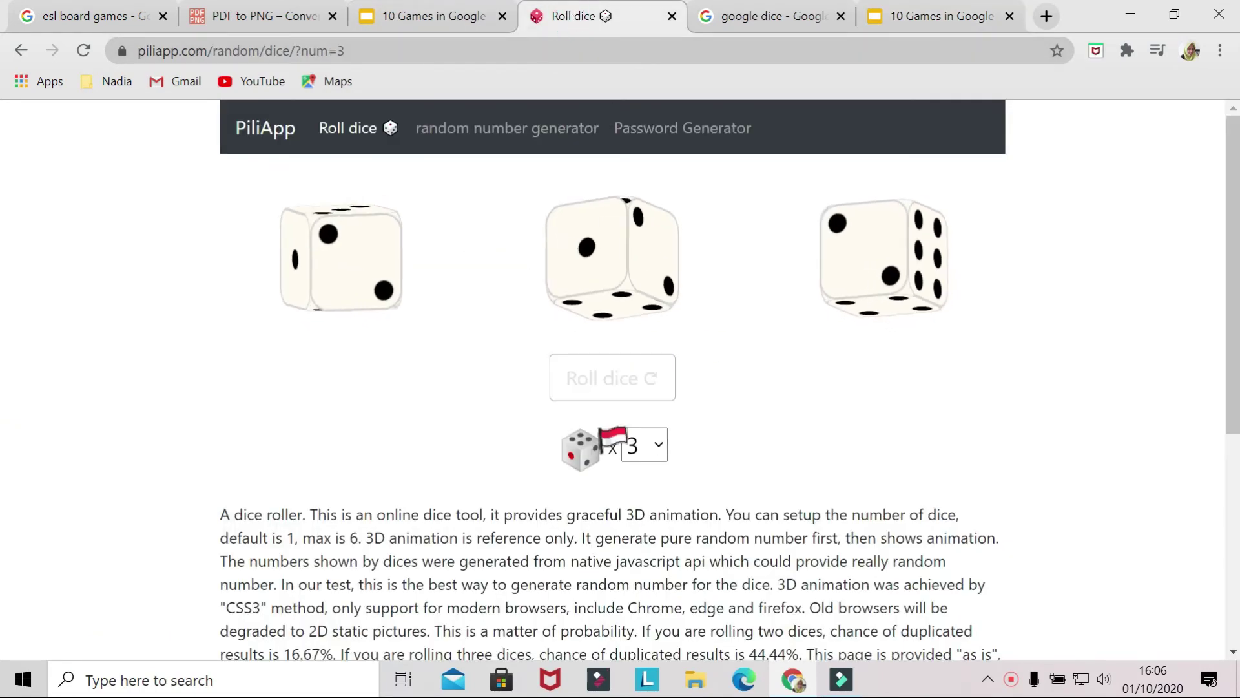
key("ctrl+9")
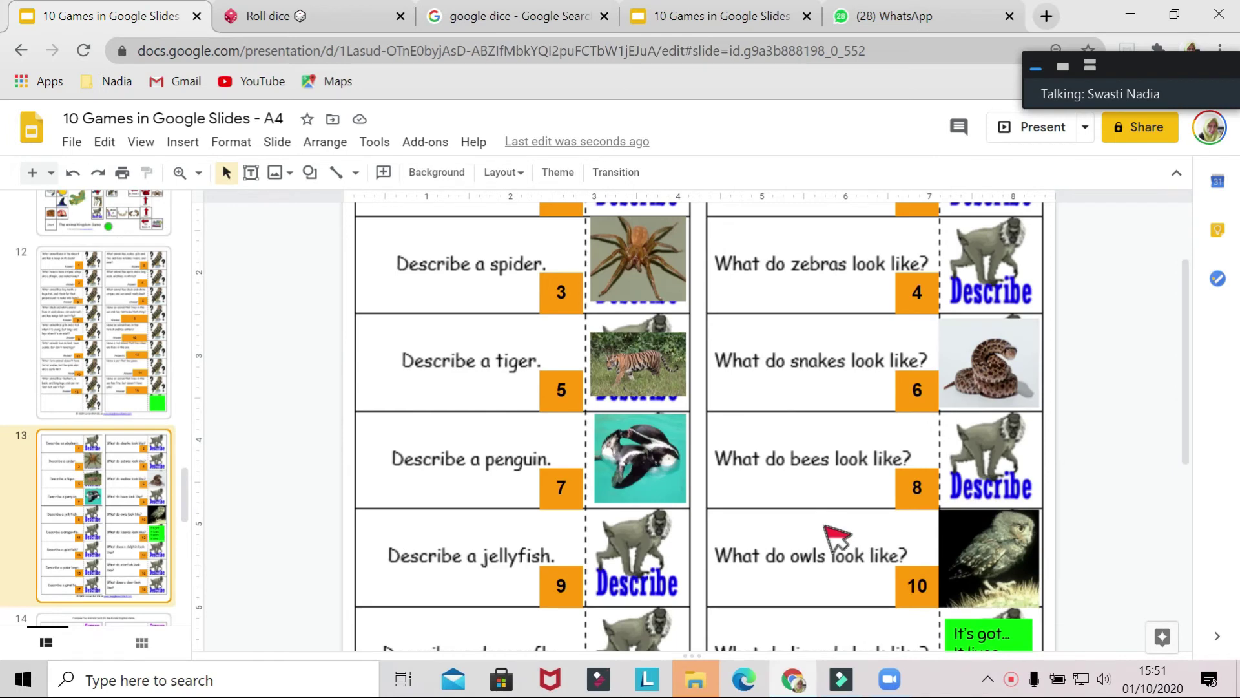
scroll(826, 533, "down", 1)
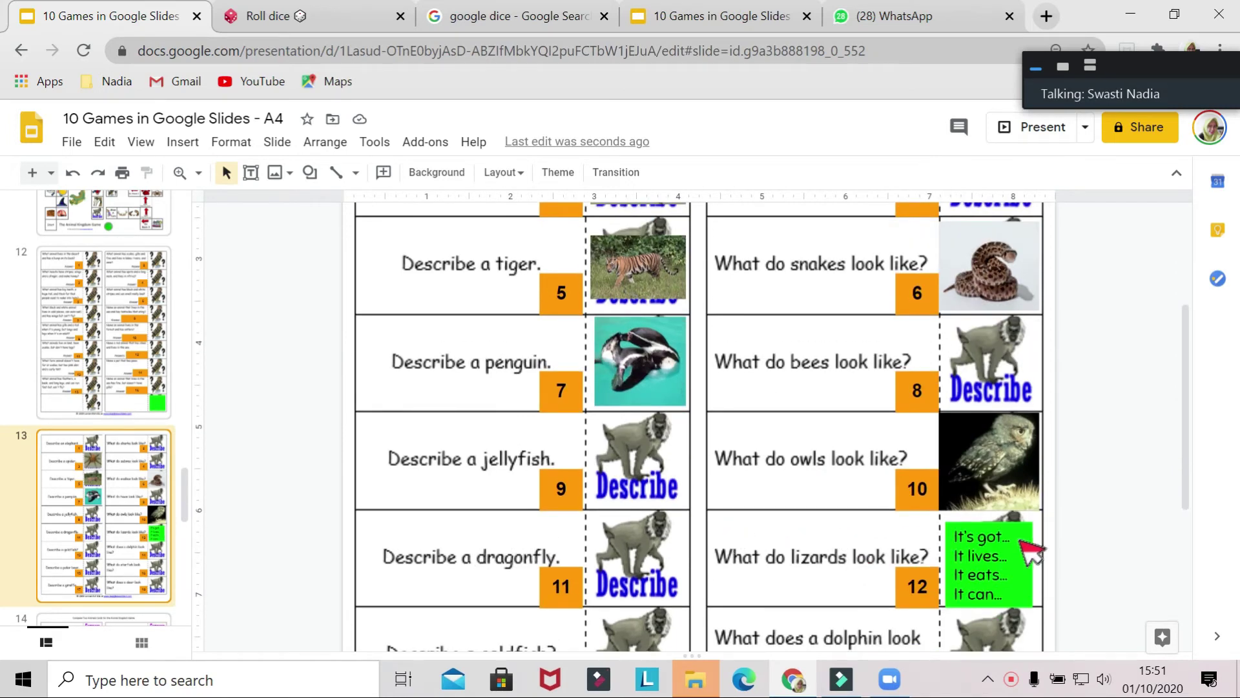
left_click_drag(1022, 546, 754, 448)
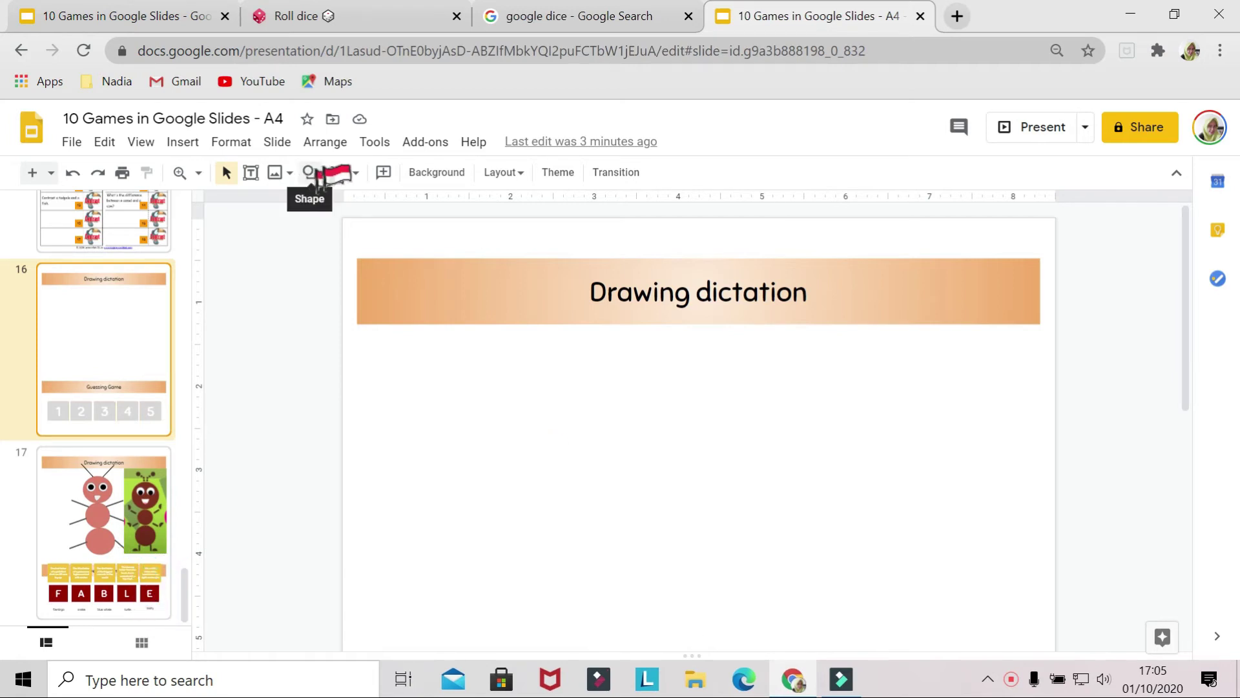
Step: Draw the ant's oval head, body, eyes and coloured line legs and antennae, then move the ant picture up-right
left_click(310, 174)
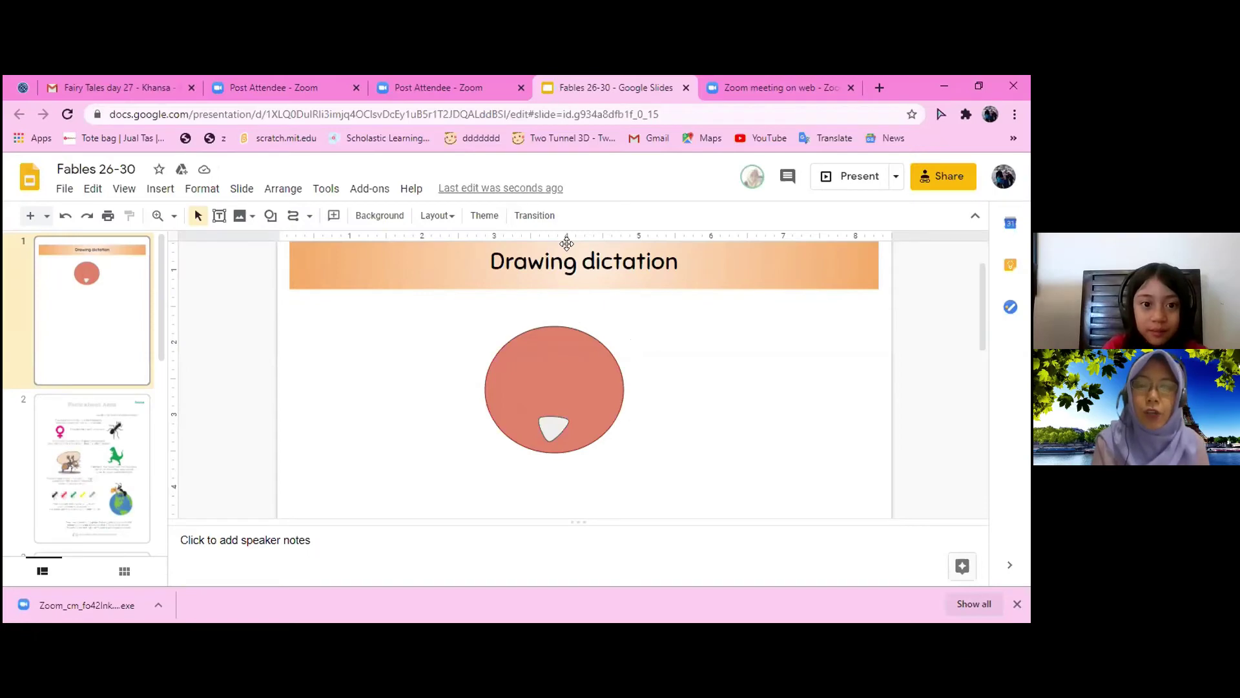
left_click(271, 217)
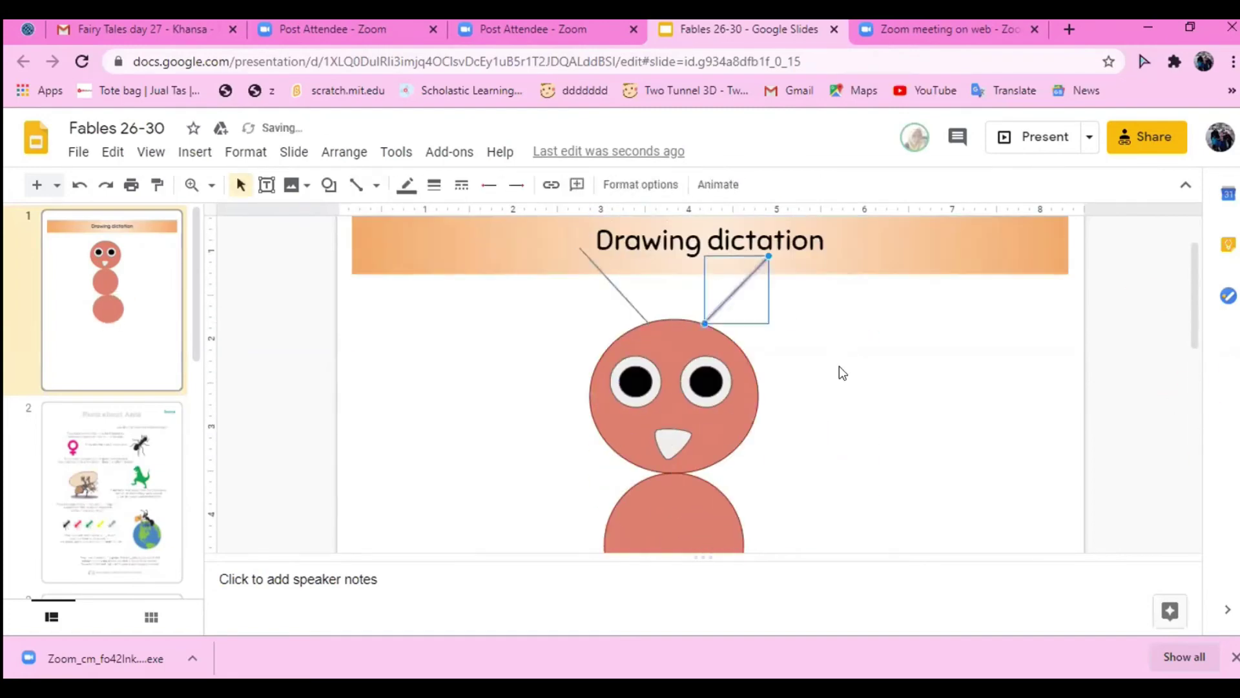
left_click(407, 184)
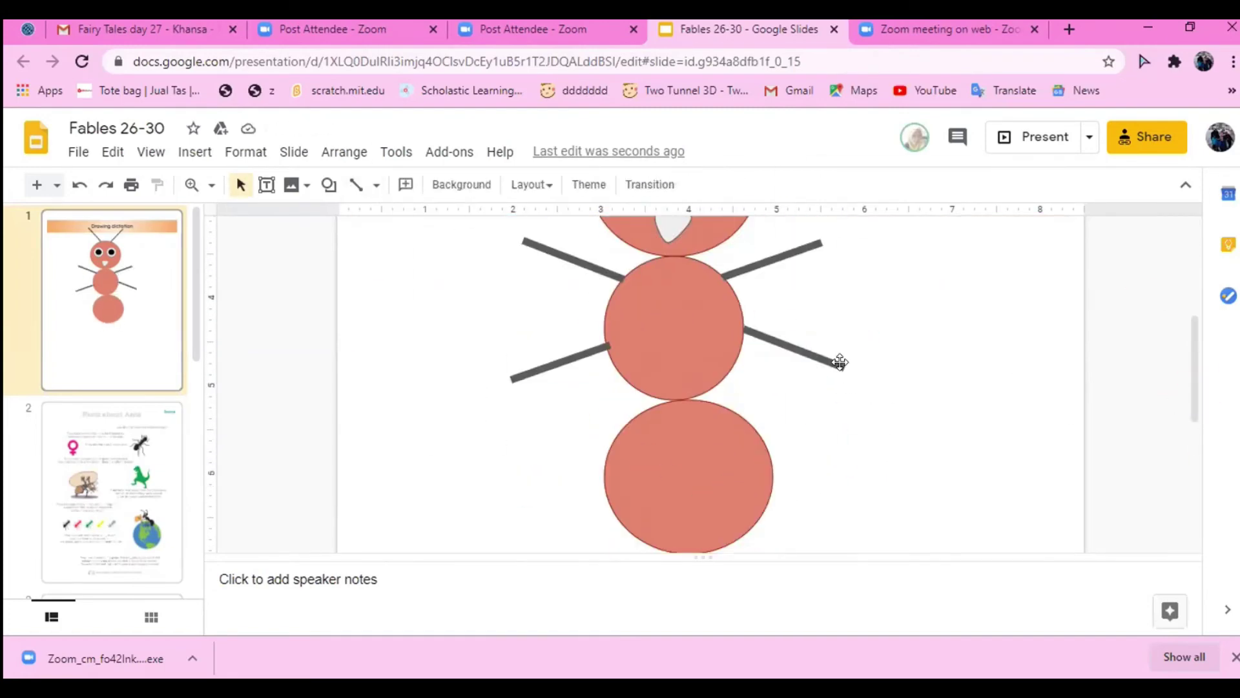
right_click(840, 359)
left_click(884, 196)
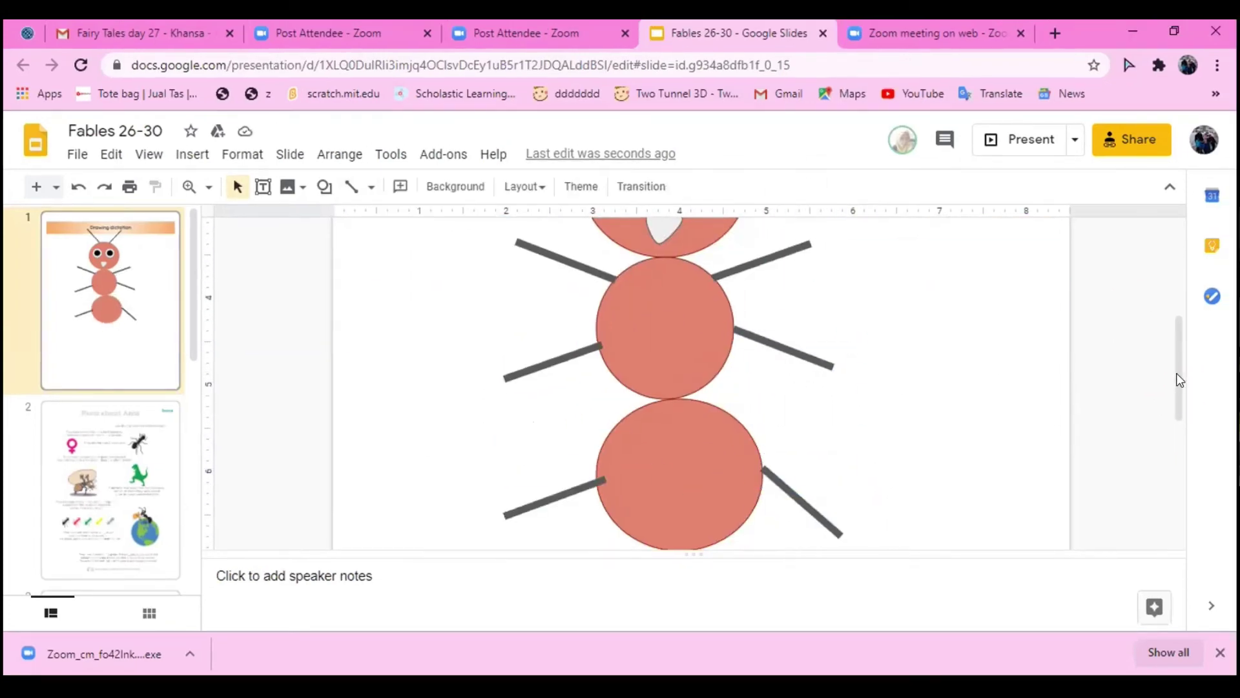
scroll(1145, 265, "up", 5)
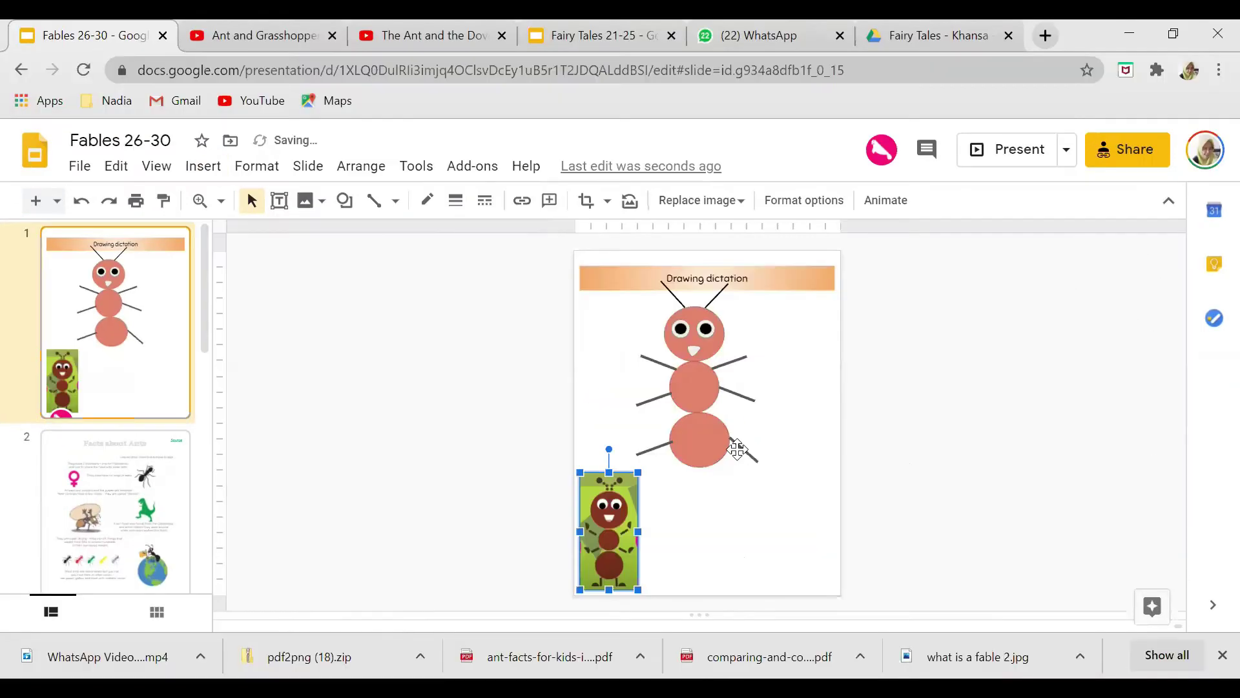
left_click_drag(742, 444, 801, 357)
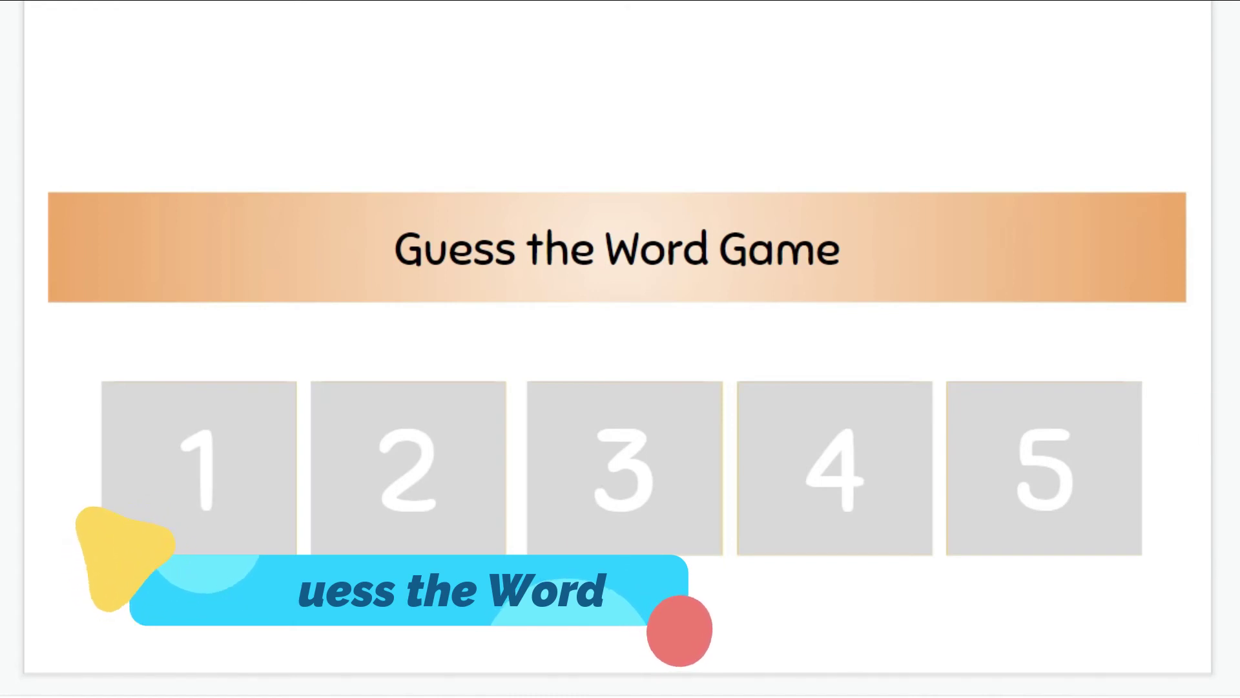
Step: Delete grey tiles 3 and 4 to reveal their clues, and paste the answer 'turtle' under tile 4
left_click(690, 386)
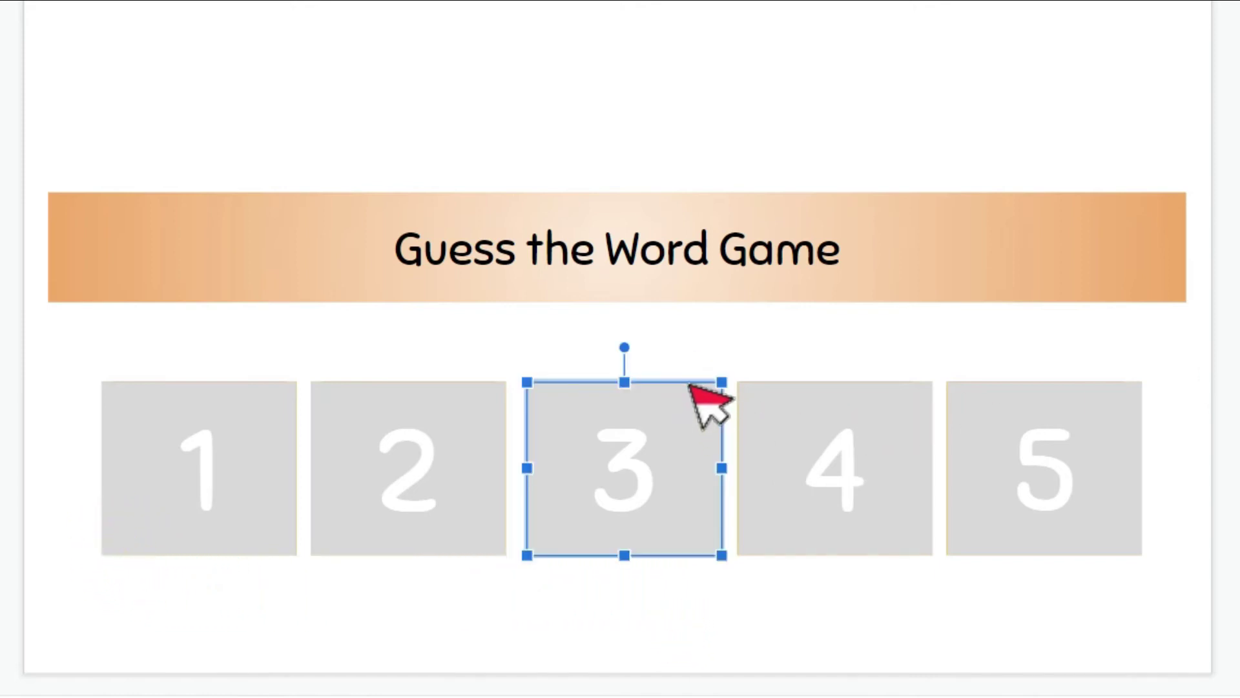
key("Delete")
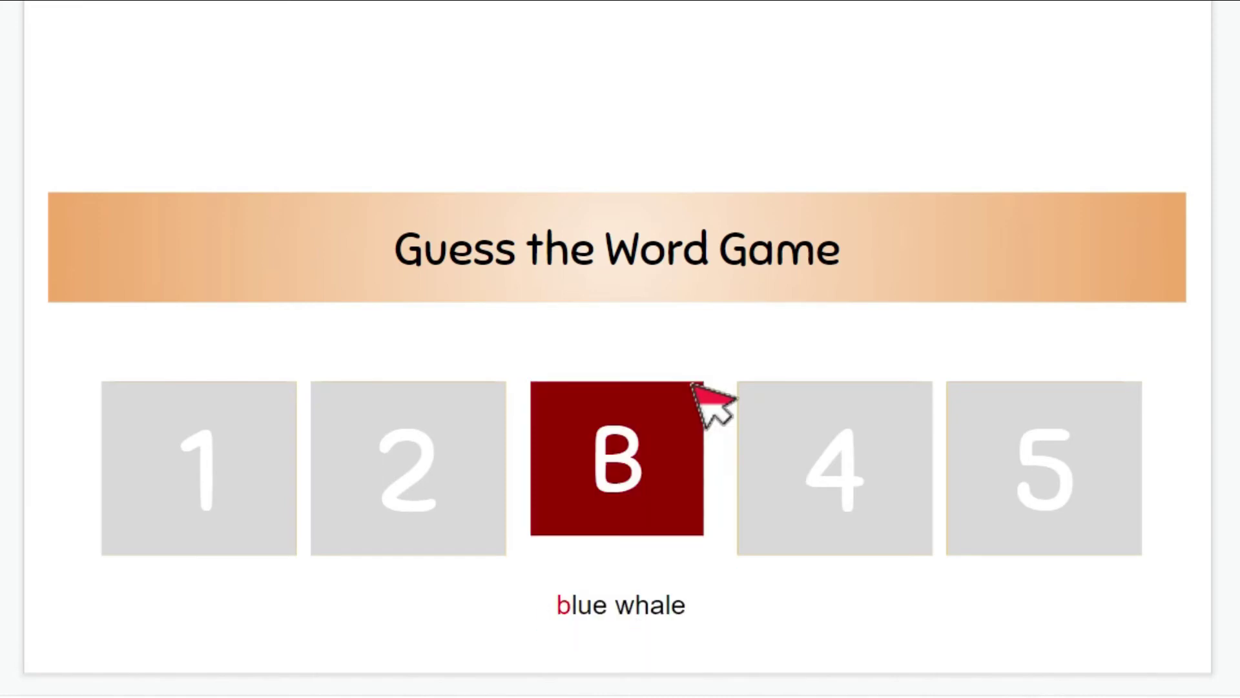
left_click(909, 389)
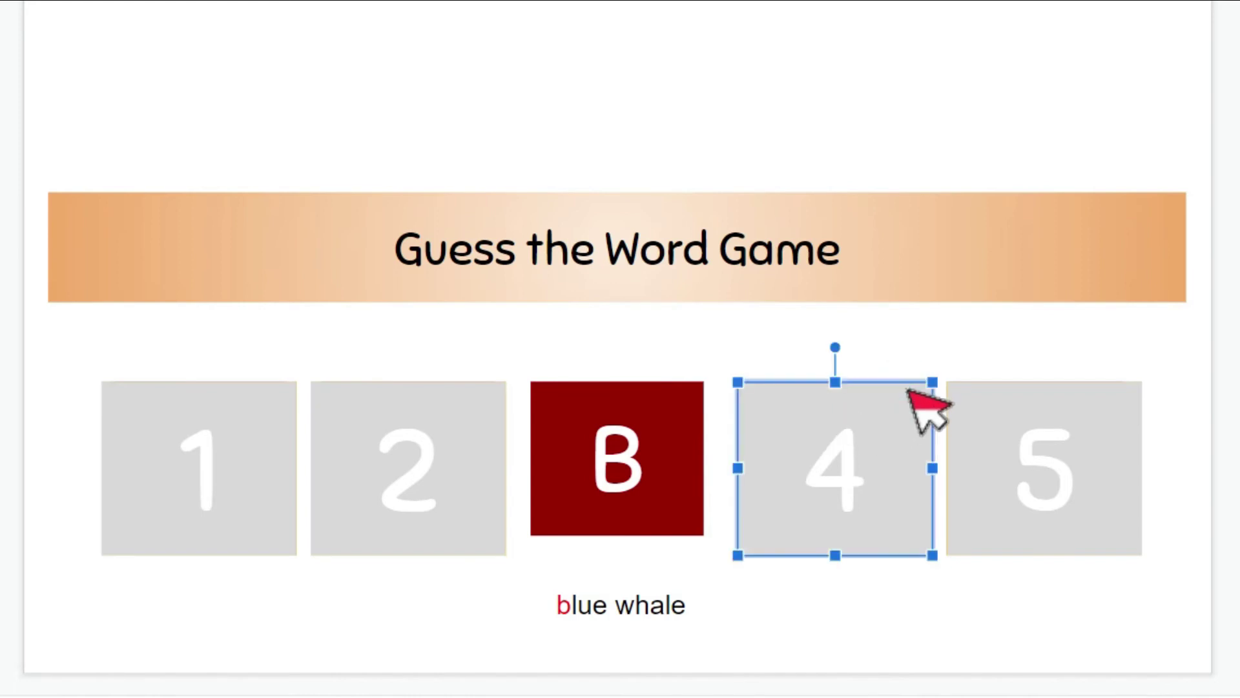
key("Delete")
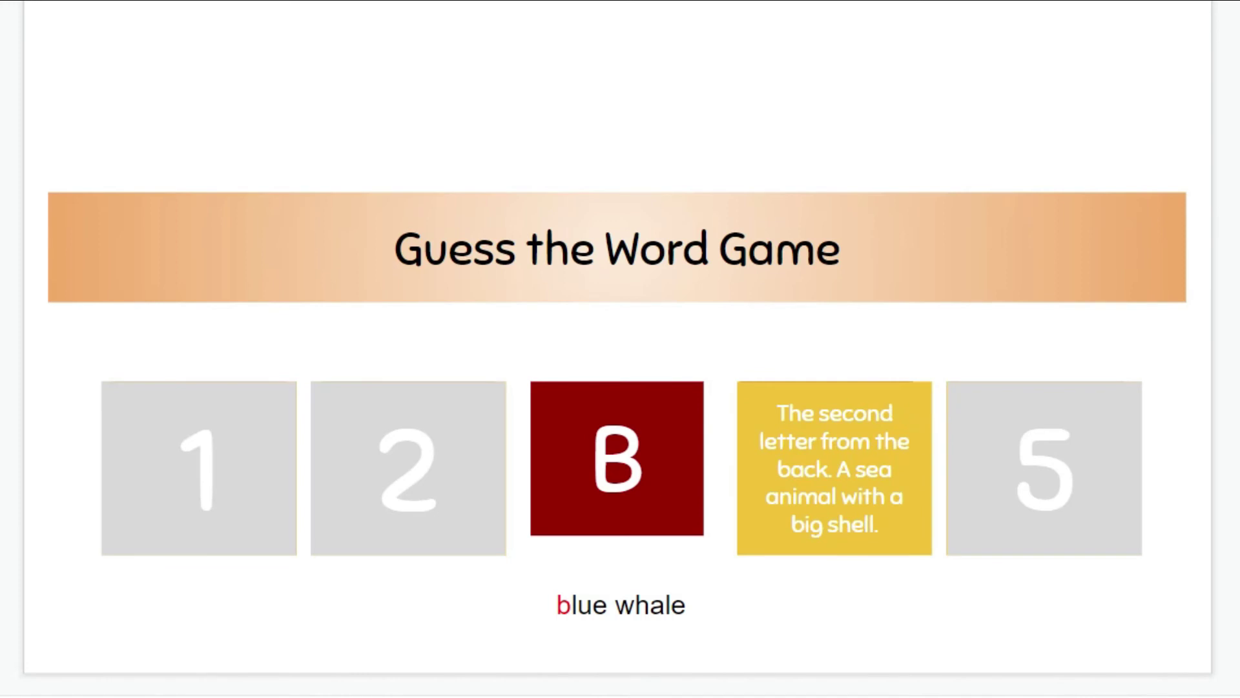
key("ctrl+v")
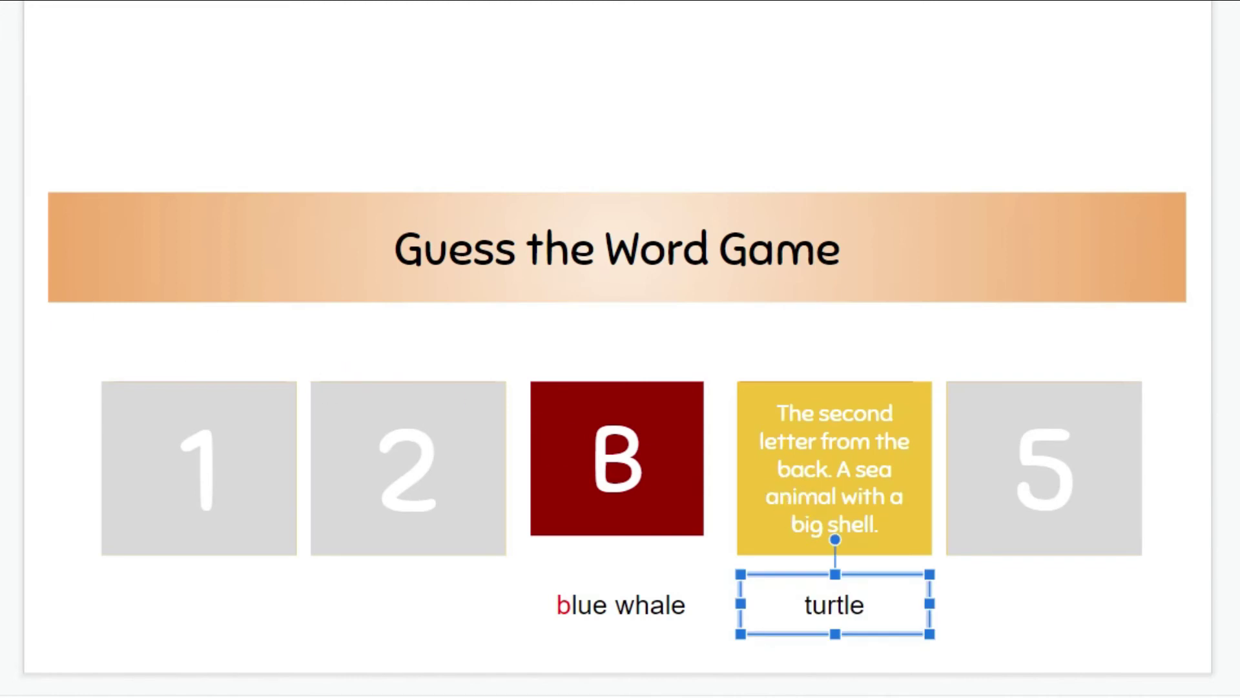